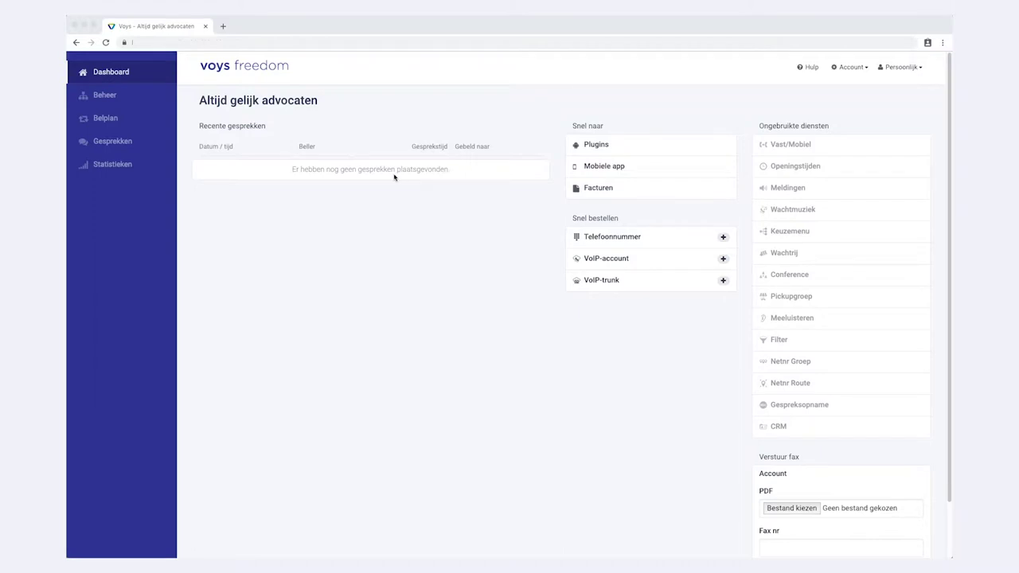
# - Start adding a new opening hours group under Openingstijden in Beheer and accept the price notice
pyautogui.click(103, 98)
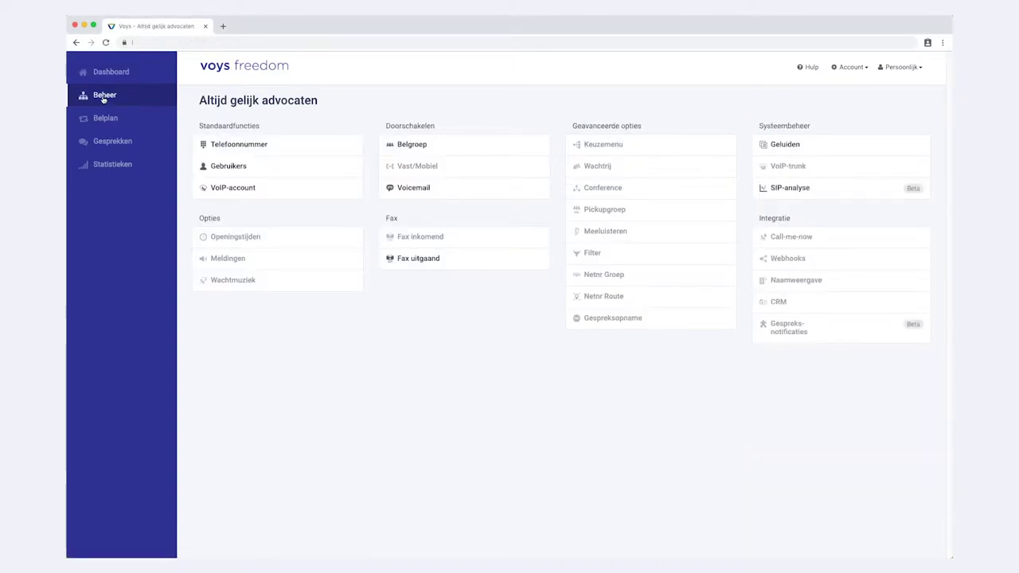
pyautogui.click(241, 239)
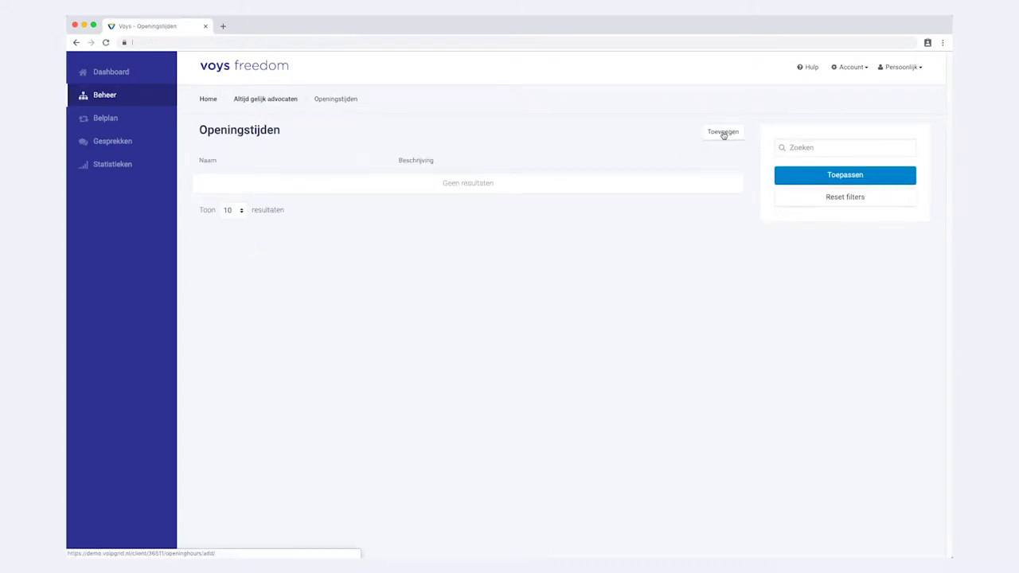
pyautogui.click(723, 133)
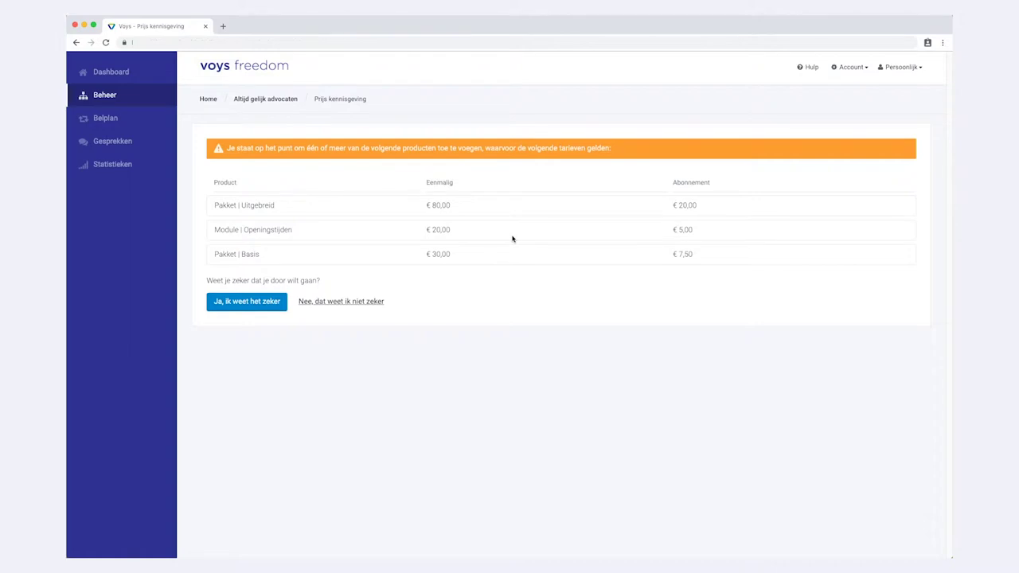
pyautogui.click(268, 302)
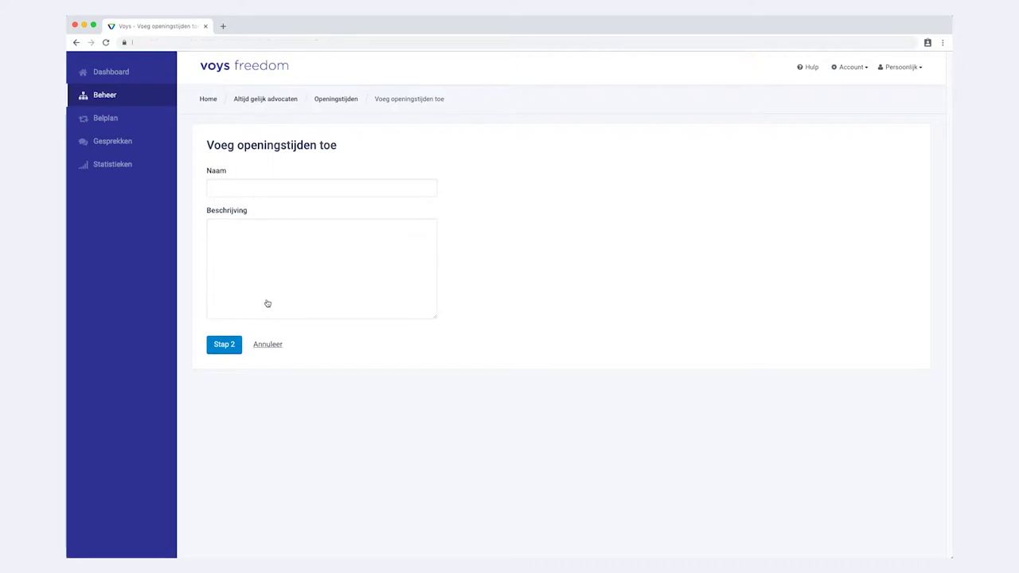
# - Name the opening hours group "Reguliere openingstijden" and continue to its time settings
pyautogui.click(240, 187)
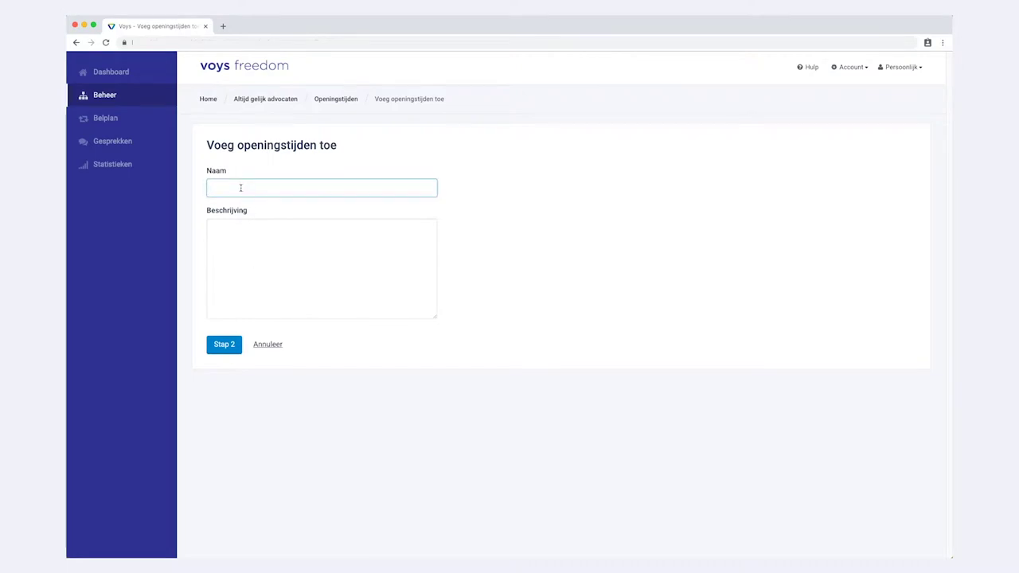
pyautogui.write('Reguliere openingstijden')
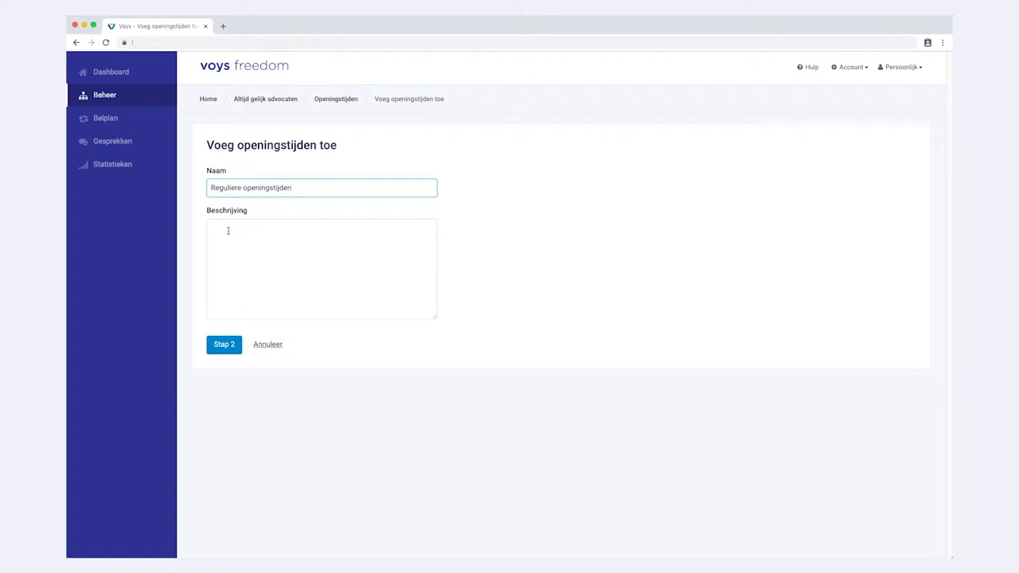
pyautogui.click(227, 343)
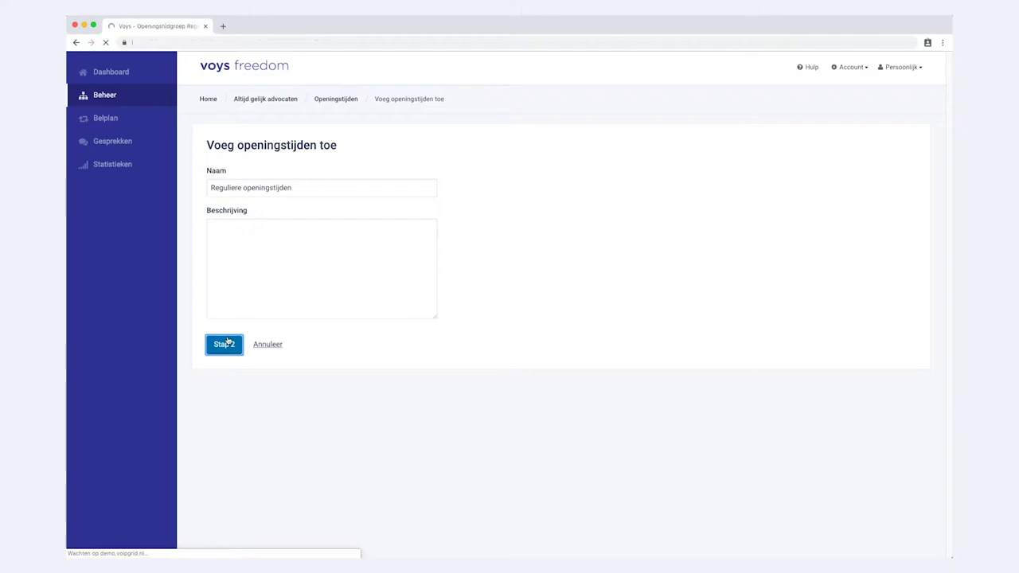
# - Set the hours of the first opening hours block from 8:00 to 17:30
pyautogui.scroll(-1, 229, 340)
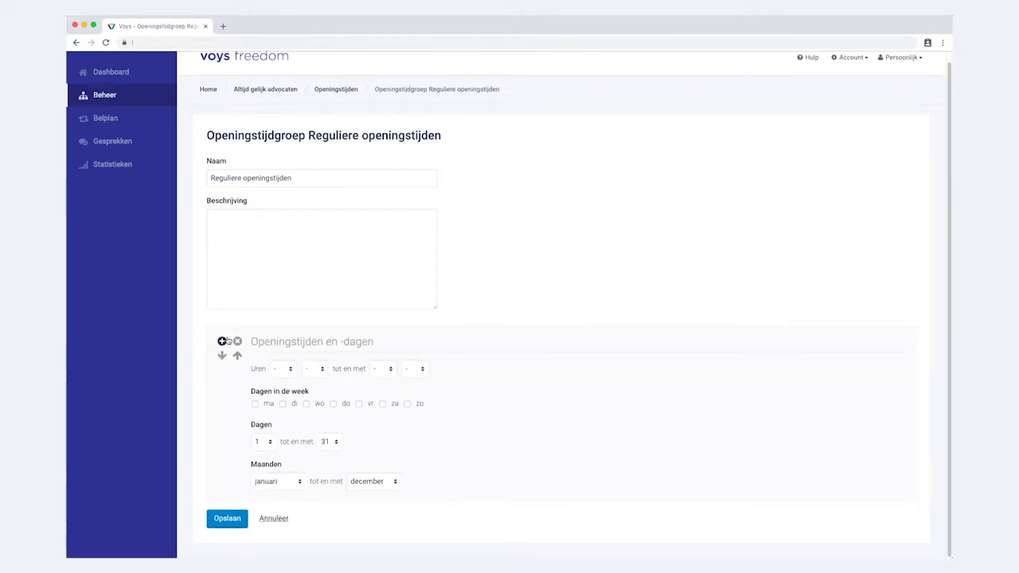
pyautogui.click(292, 371)
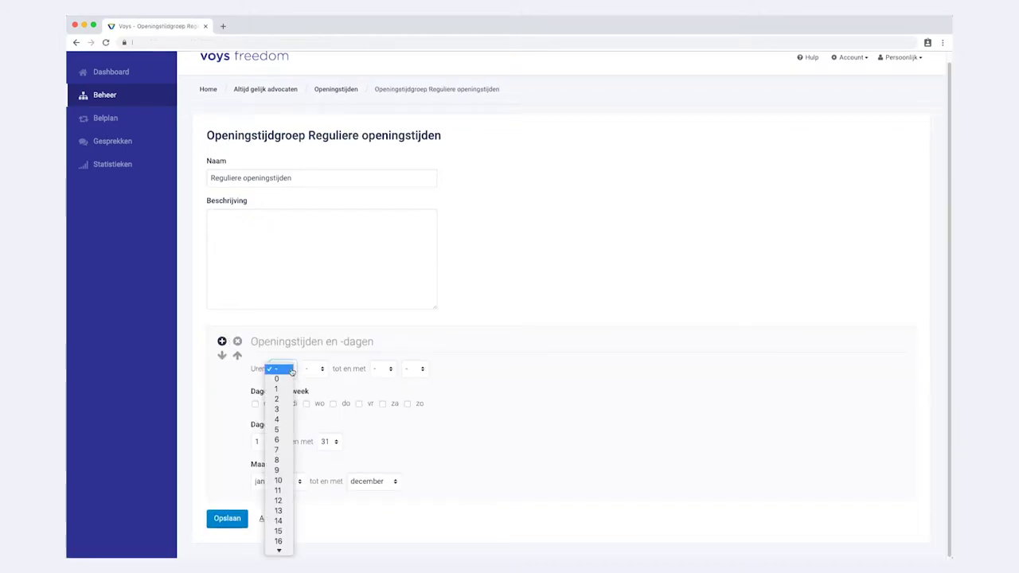
pyautogui.click(278, 460)
pyautogui.click(324, 368)
pyautogui.click(316, 381)
pyautogui.click(390, 374)
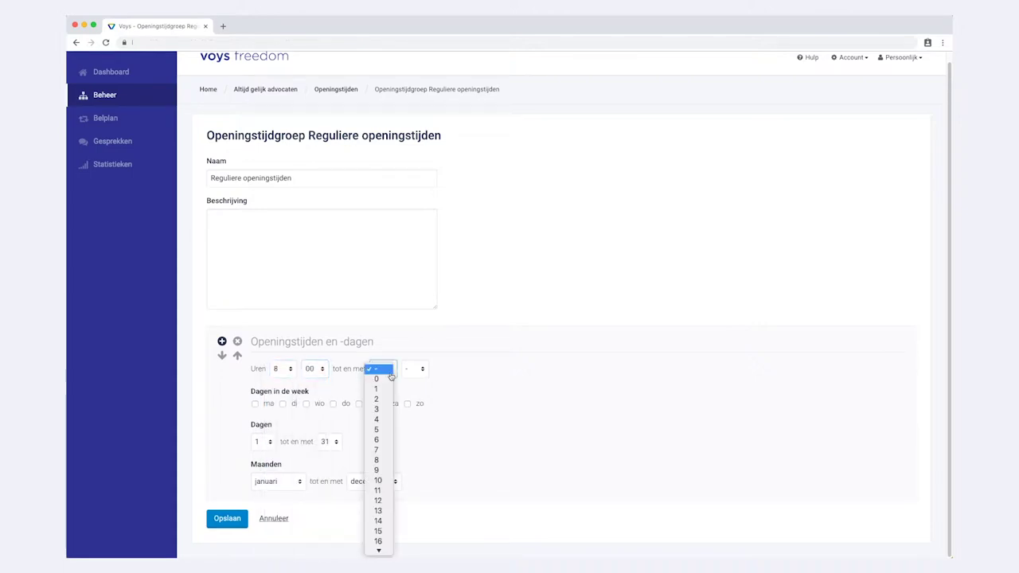
pyautogui.click(378, 487)
pyautogui.click(419, 371)
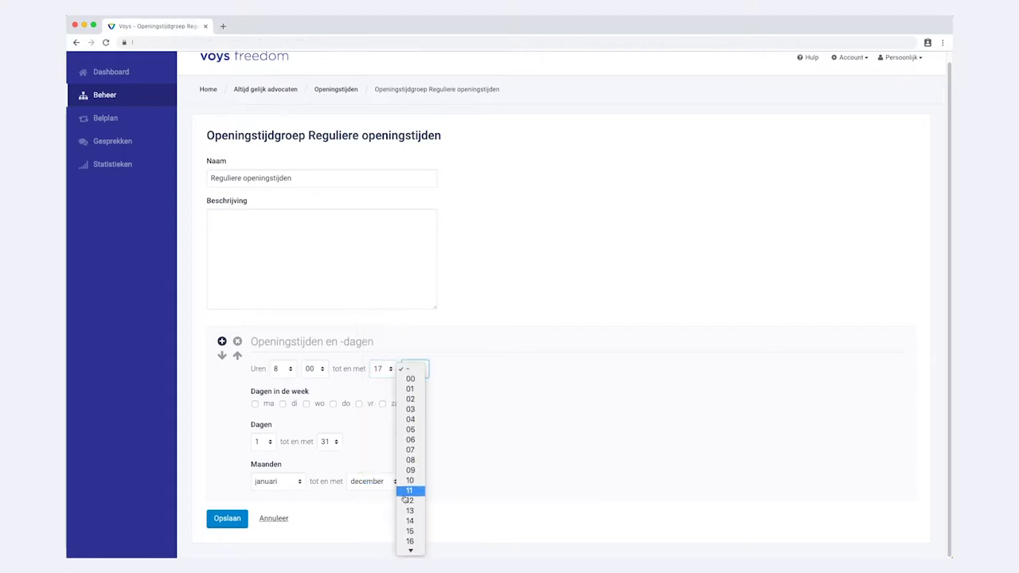
pyautogui.moveTo(411, 551)
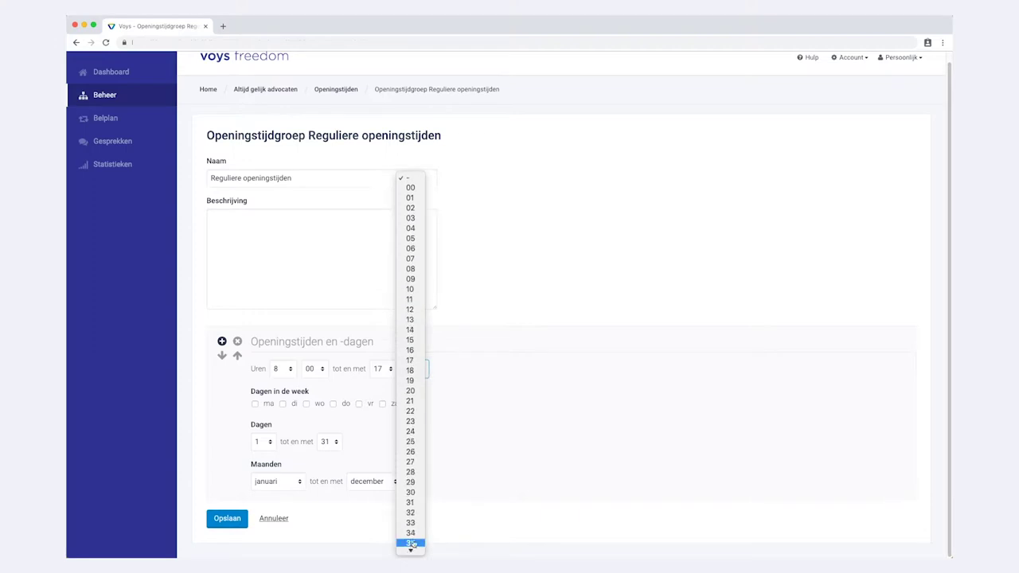
pyautogui.click(411, 491)
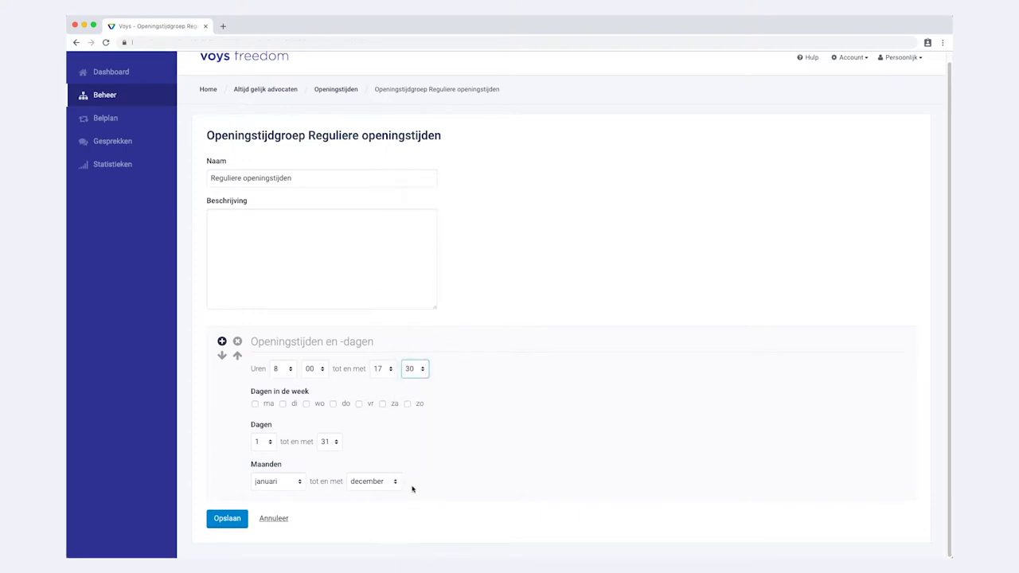
# - Apply the first opening hours block to Monday through Thursday
pyautogui.click(255, 405)
pyautogui.click(283, 405)
pyautogui.click(307, 404)
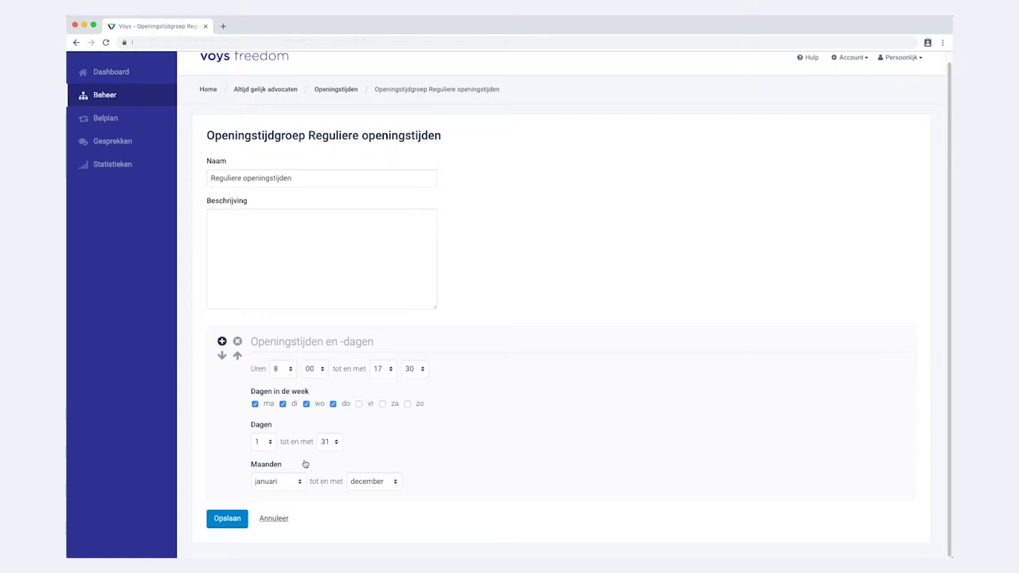
# - Add a second opening hours block with hours from 8:00 to 16:30
pyautogui.click(222, 342)
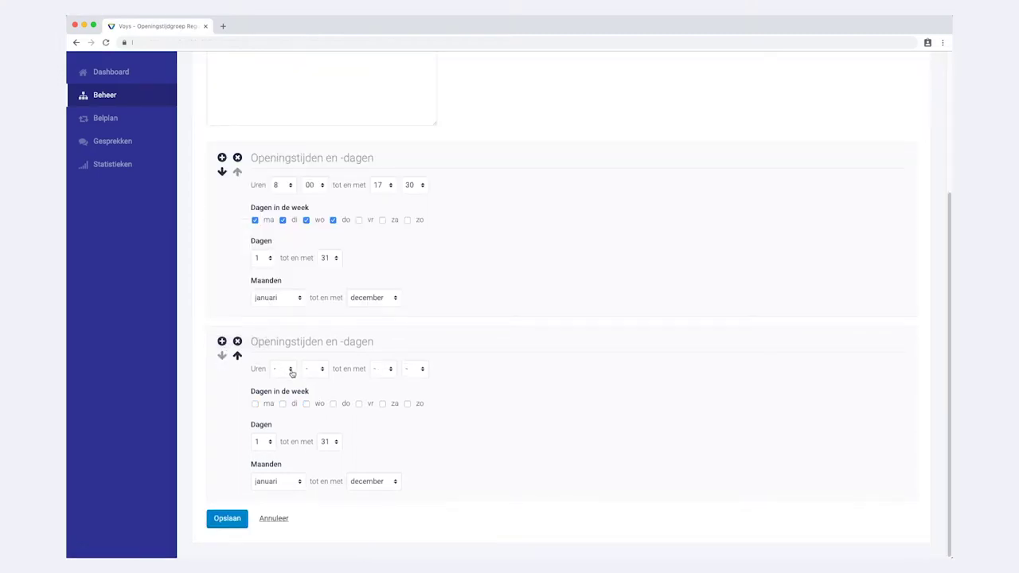
pyautogui.click(292, 372)
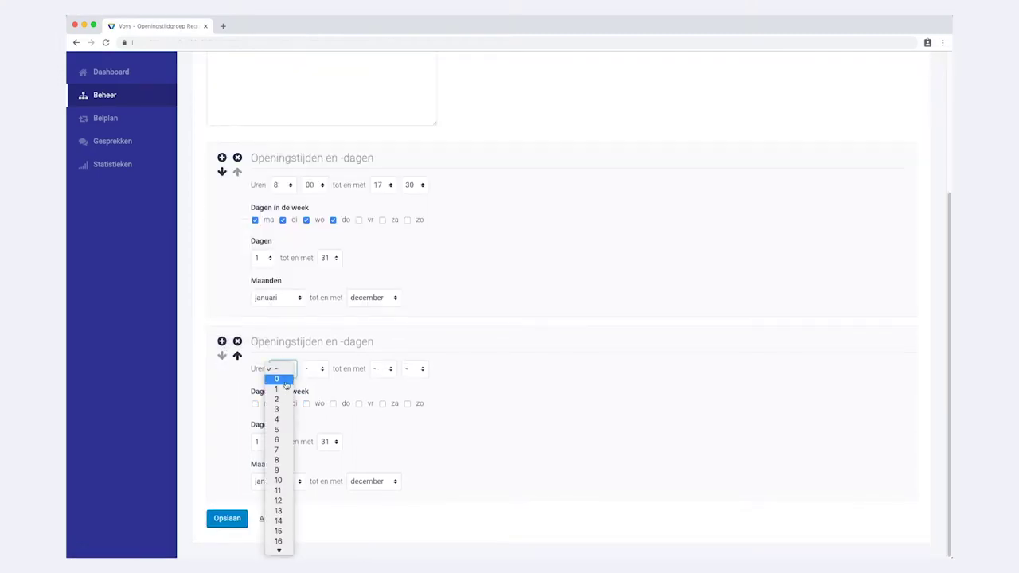
pyautogui.click(284, 460)
pyautogui.click(325, 368)
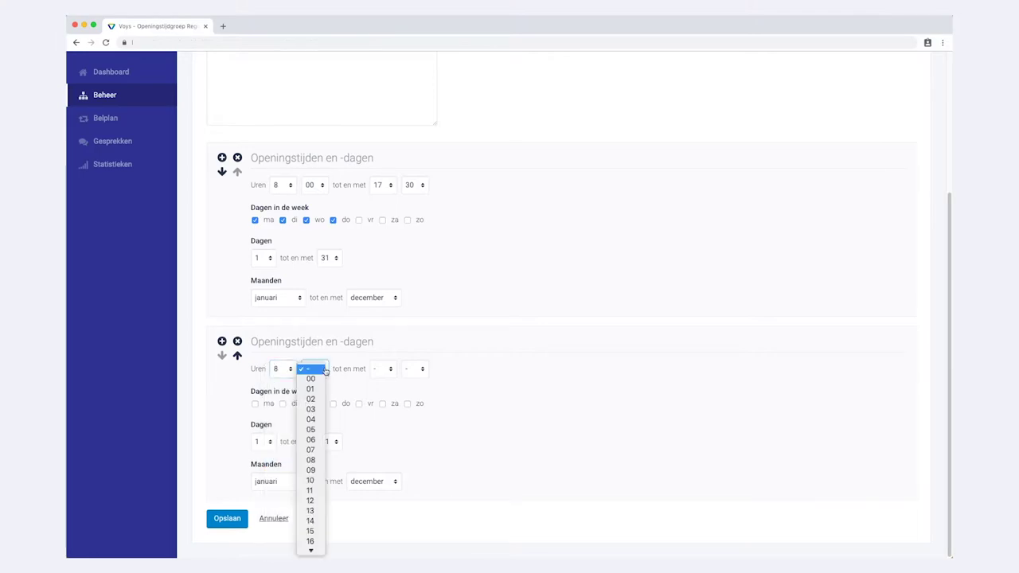
pyautogui.click(319, 380)
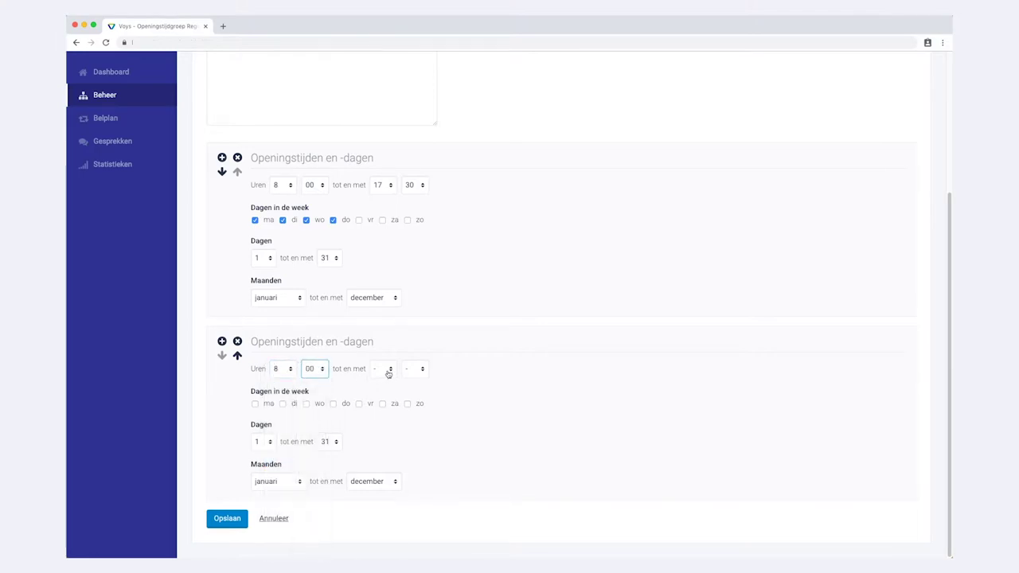
pyautogui.click(388, 370)
pyautogui.click(378, 541)
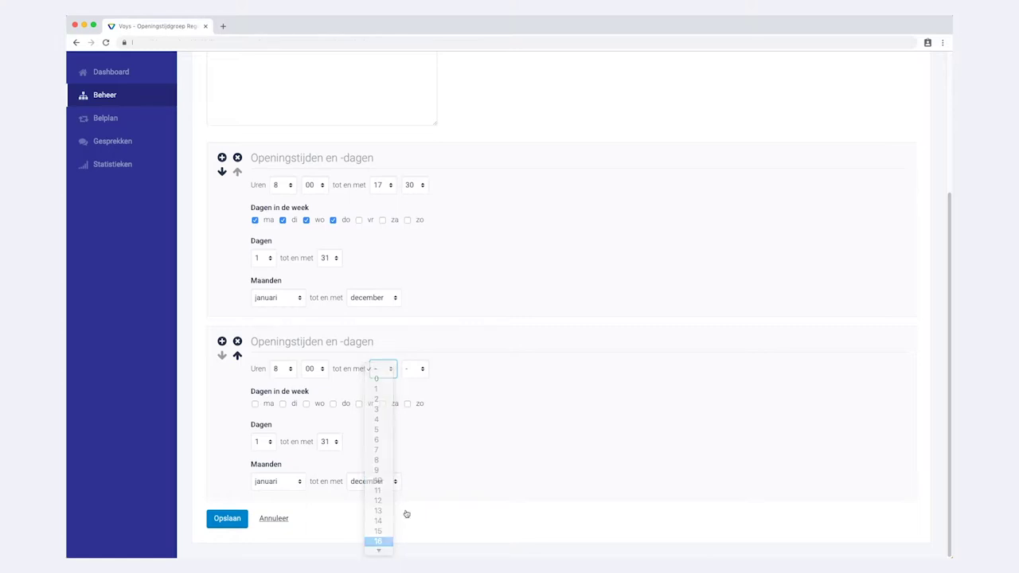
pyautogui.click(416, 372)
pyautogui.scroll(-5, 413, 542)
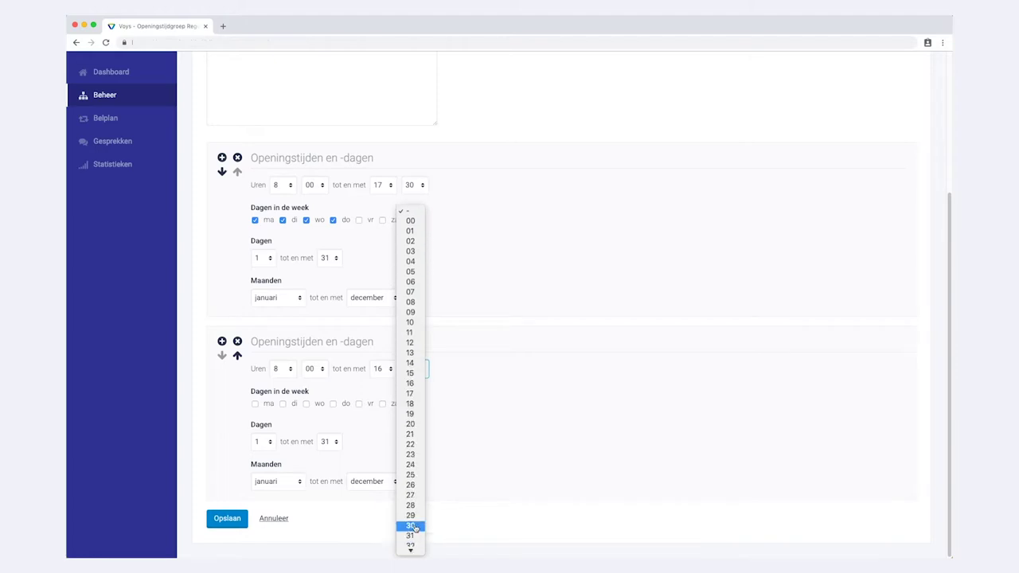
pyautogui.click(413, 526)
# - Apply the second opening hours block to Friday and save the group
pyautogui.click(359, 404)
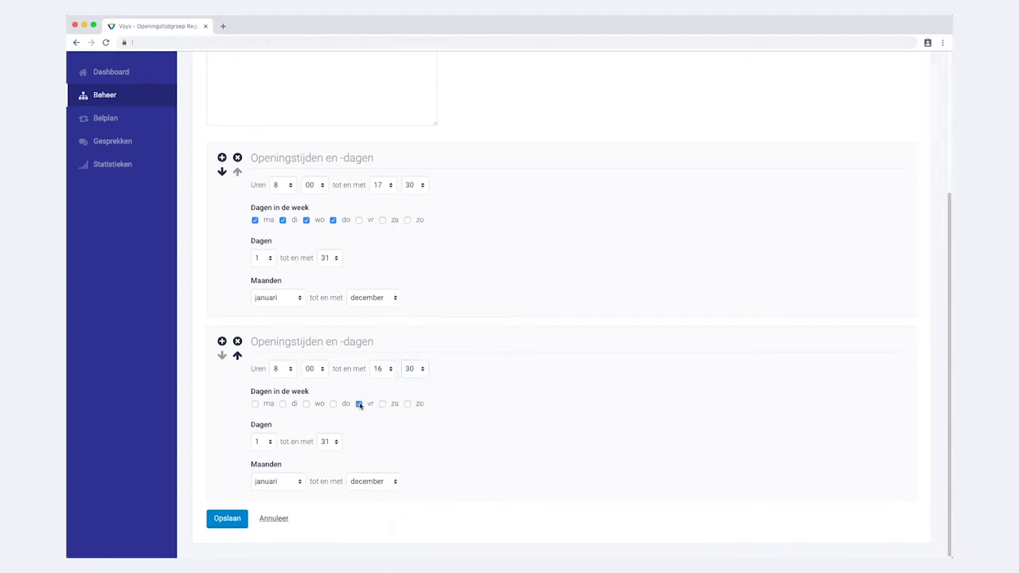
pyautogui.click(228, 518)
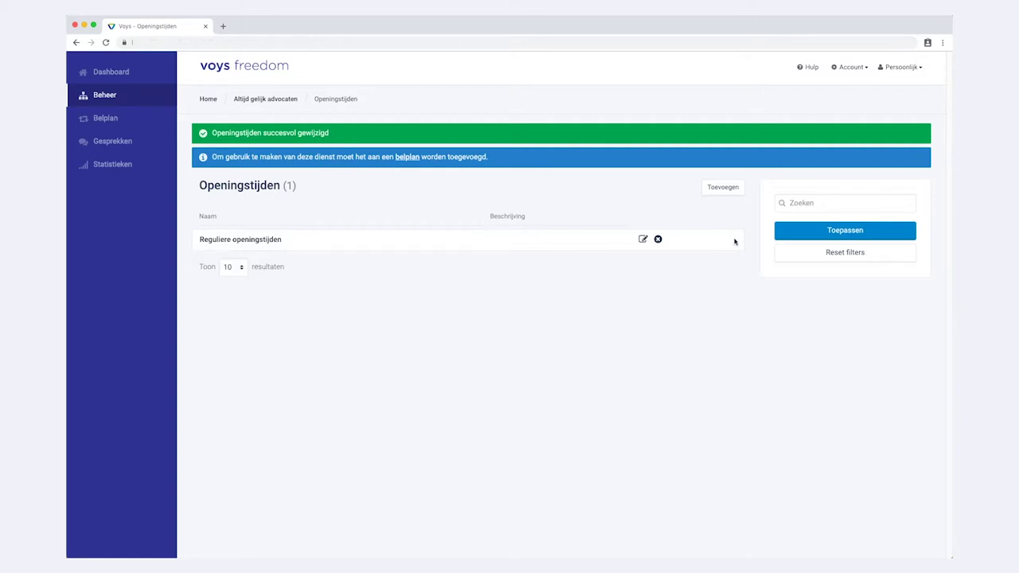
# - Add another opening hours group named "Feestdagen en Uitzonderingen" and continue to its time settings
pyautogui.click(730, 188)
pyautogui.click(319, 189)
pyautogui.write('Feestdagen en Uitzonderingen')
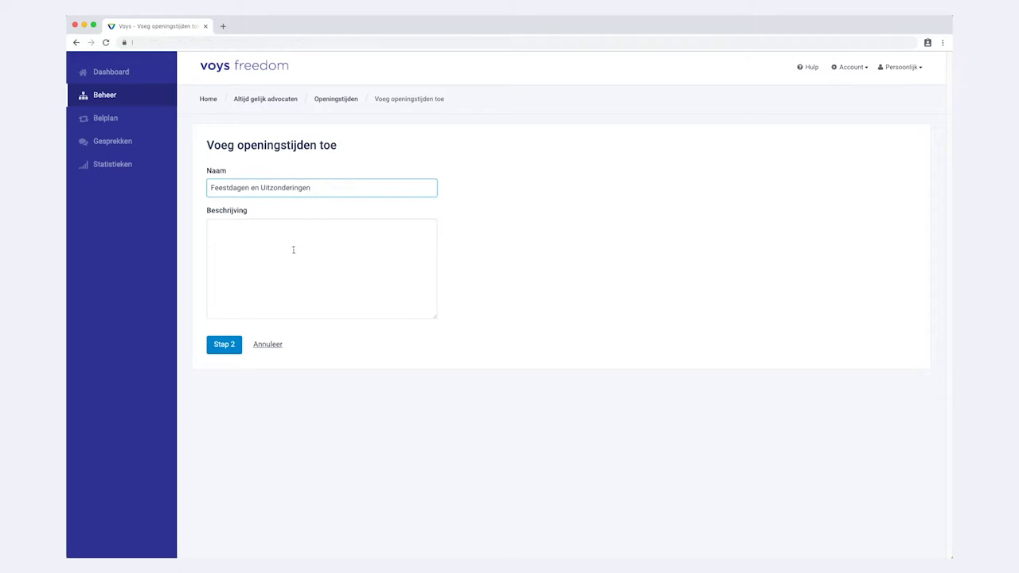
pyautogui.click(223, 352)
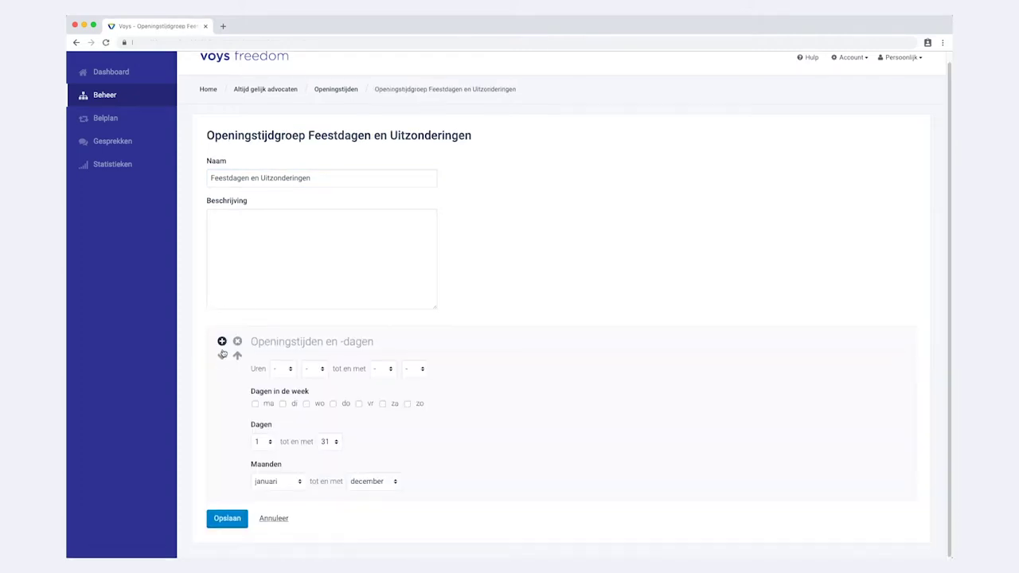
# - Set the hours of the holiday group's block from 0:00 to 23:59
pyautogui.click(291, 372)
pyautogui.click(282, 380)
pyautogui.click(317, 375)
pyautogui.click(317, 382)
pyautogui.click(391, 375)
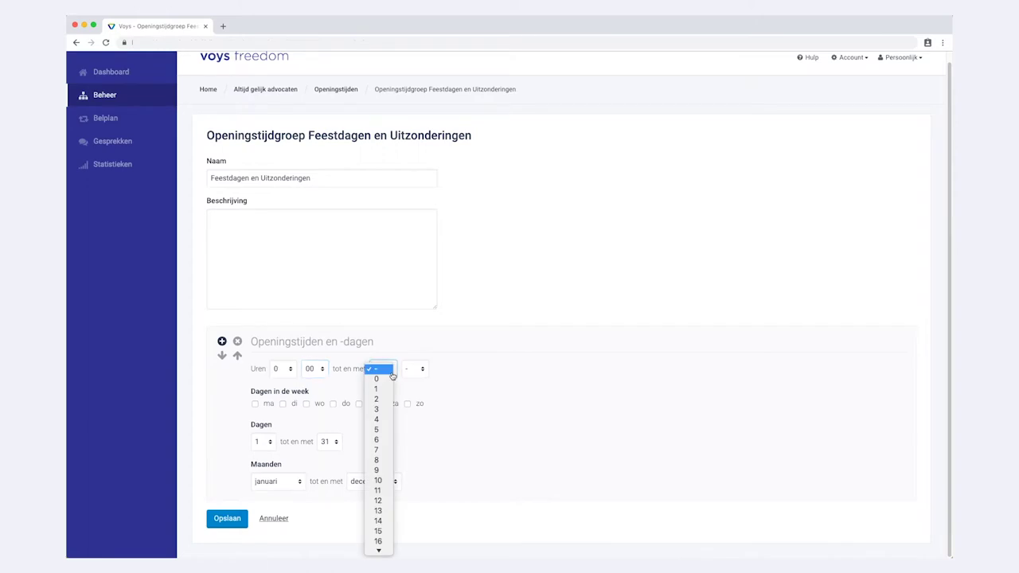
pyautogui.click(379, 549)
pyautogui.click(422, 370)
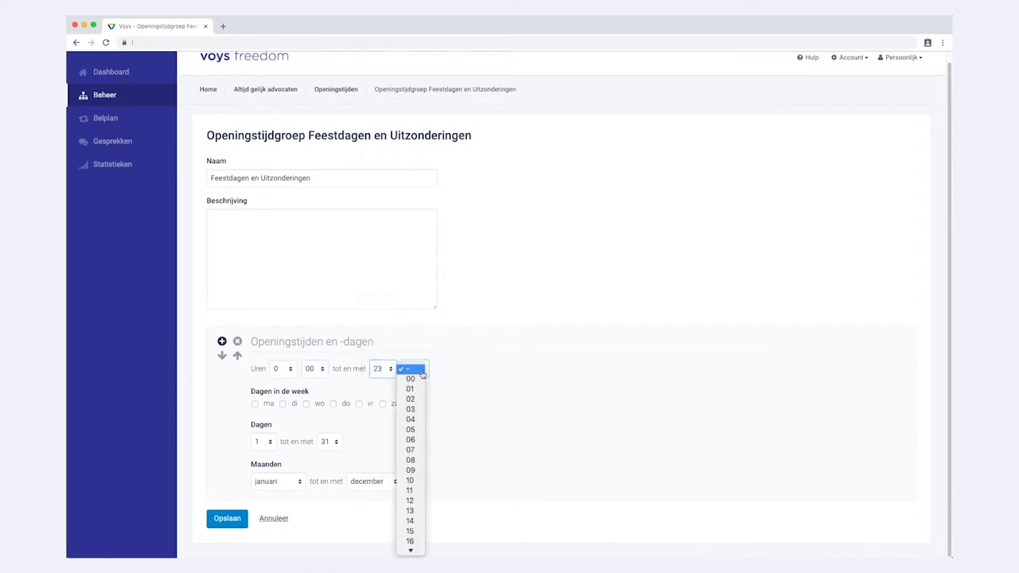
pyautogui.moveTo(410, 550)
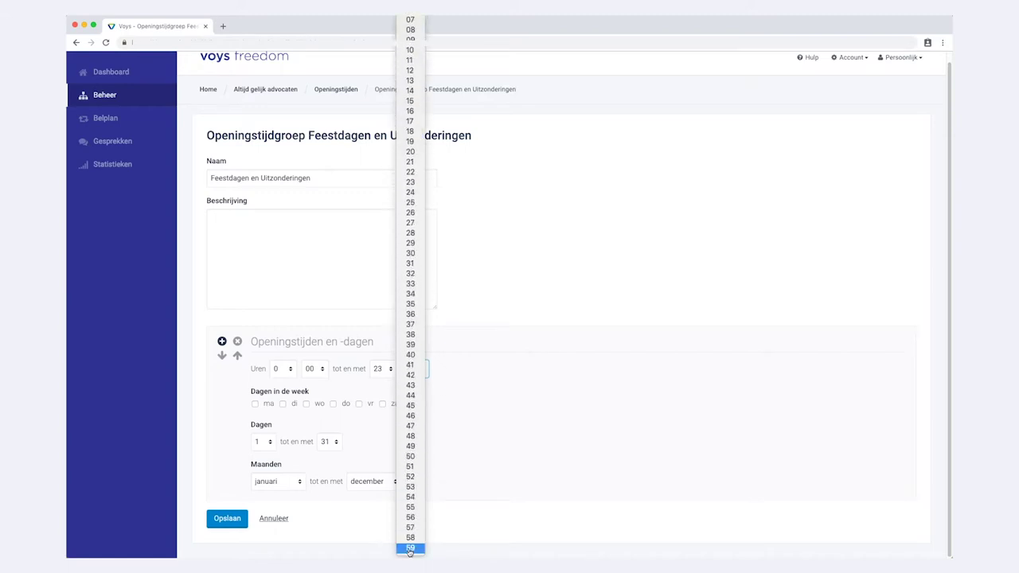
pyautogui.press('Escape')
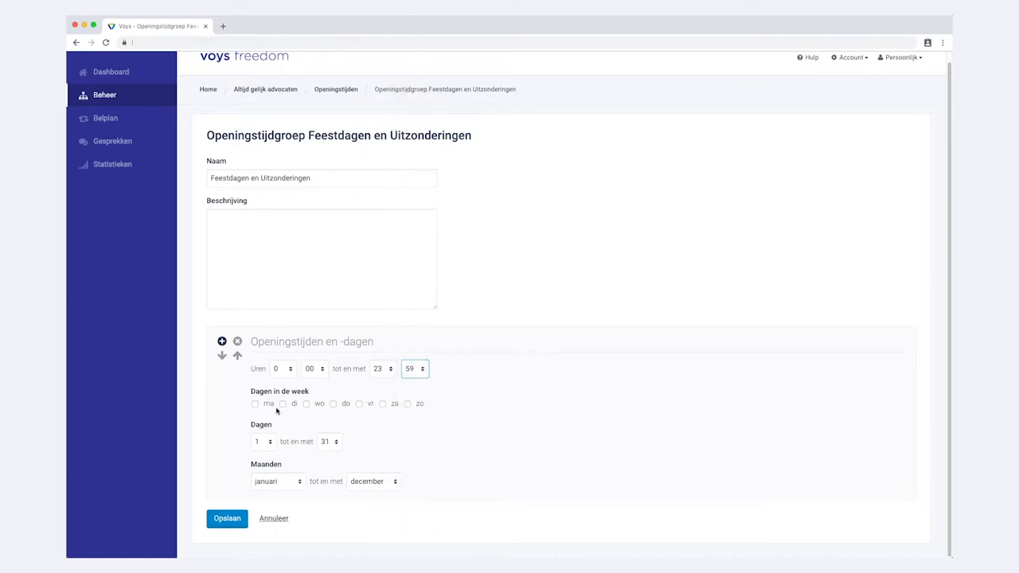
# - Apply the holiday block to all seven days of the week
pyautogui.click(255, 403)
pyautogui.click(283, 404)
pyautogui.click(307, 404)
pyautogui.click(335, 405)
pyautogui.click(359, 405)
pyautogui.click(383, 405)
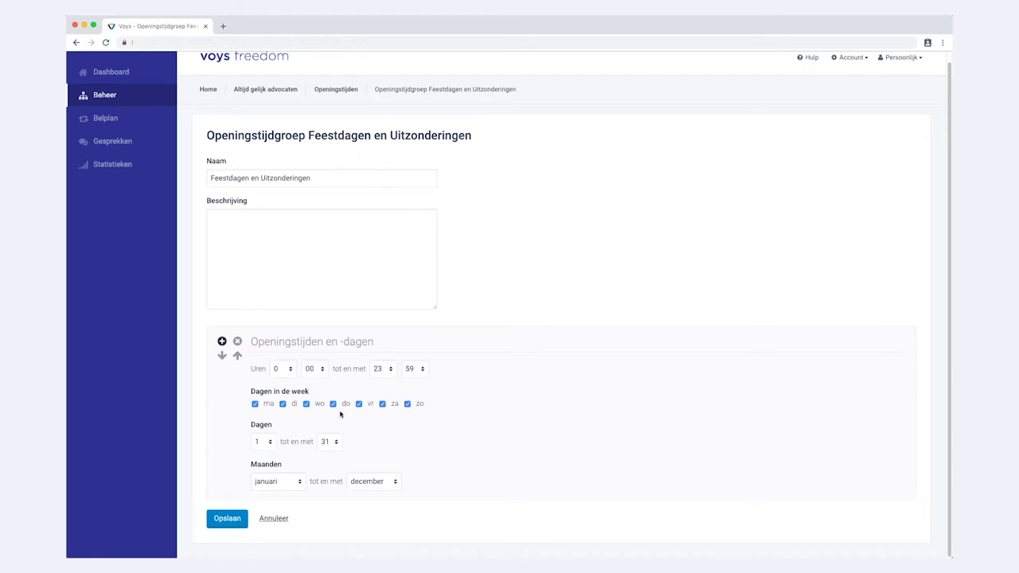
# - Limit the holiday block to days 25 through 26 in December and save the group
pyautogui.click(269, 443)
pyautogui.moveTo(260, 551)
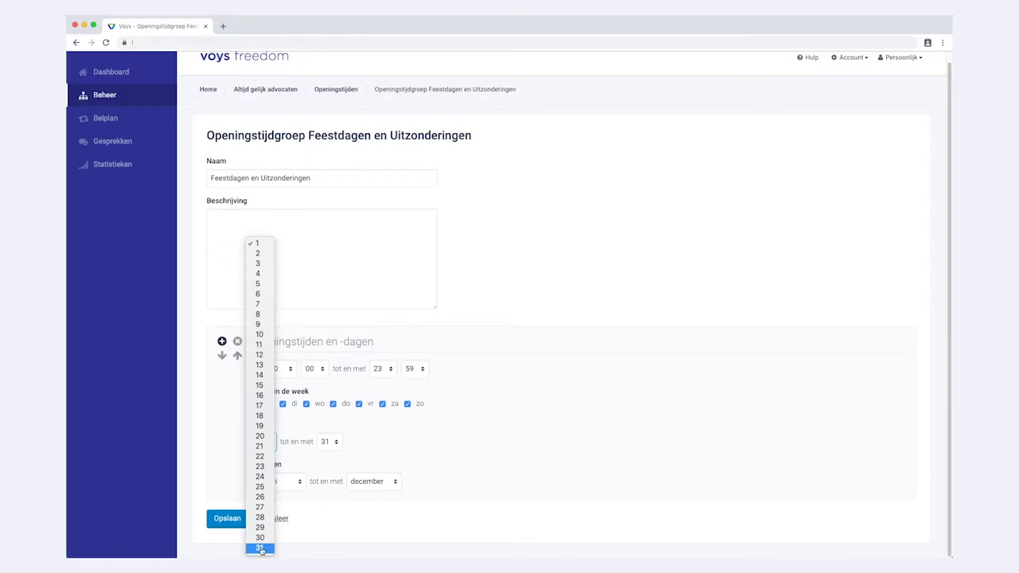
pyautogui.click(327, 460)
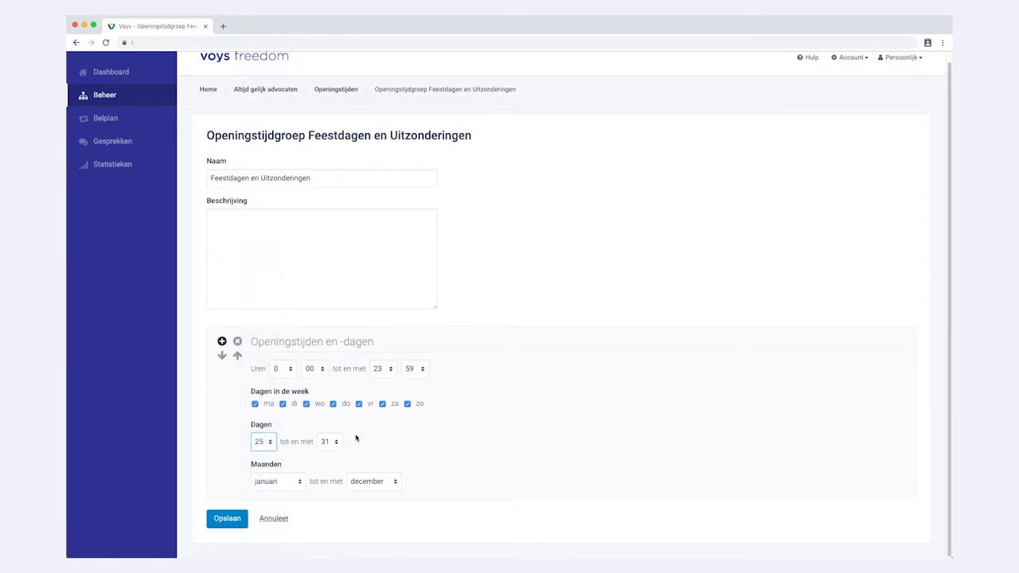
pyautogui.click(336, 442)
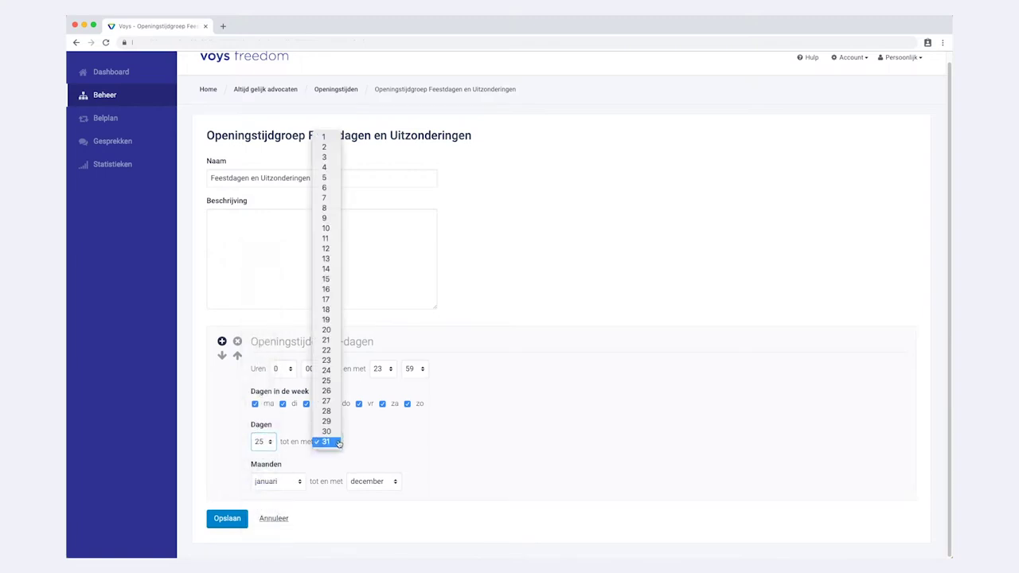
pyautogui.click(327, 390)
pyautogui.click(289, 483)
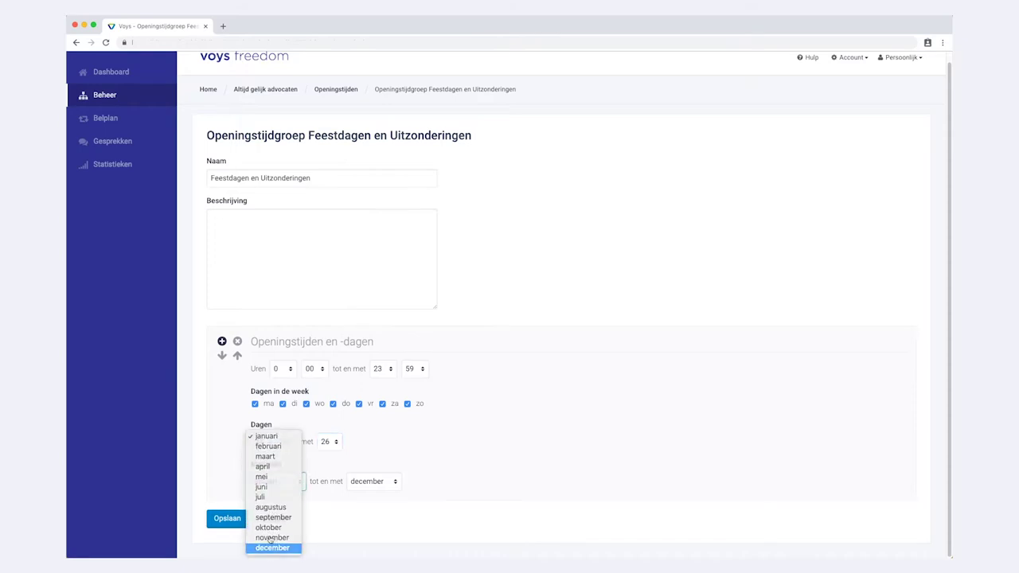
pyautogui.click(272, 549)
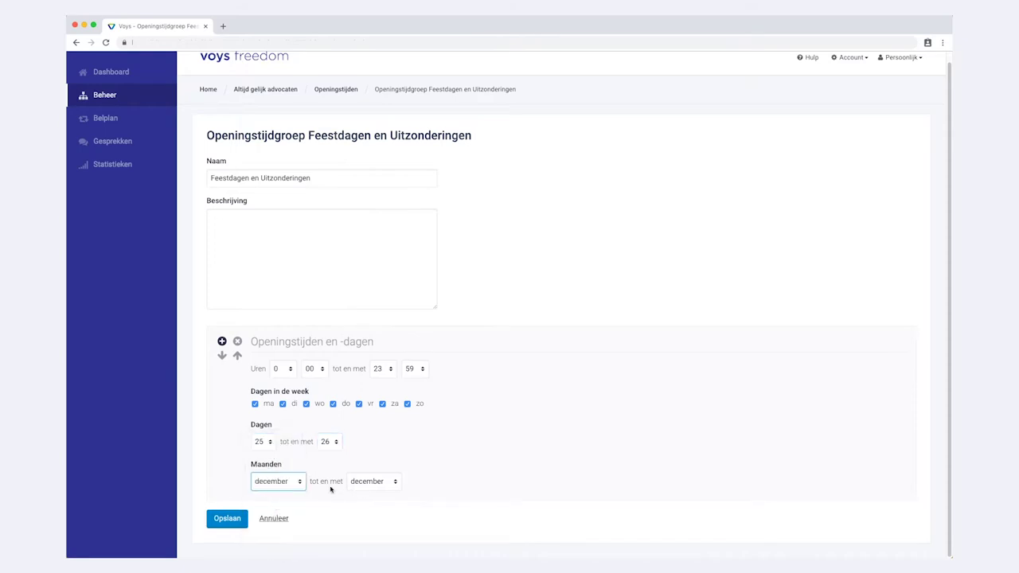
pyautogui.click(228, 519)
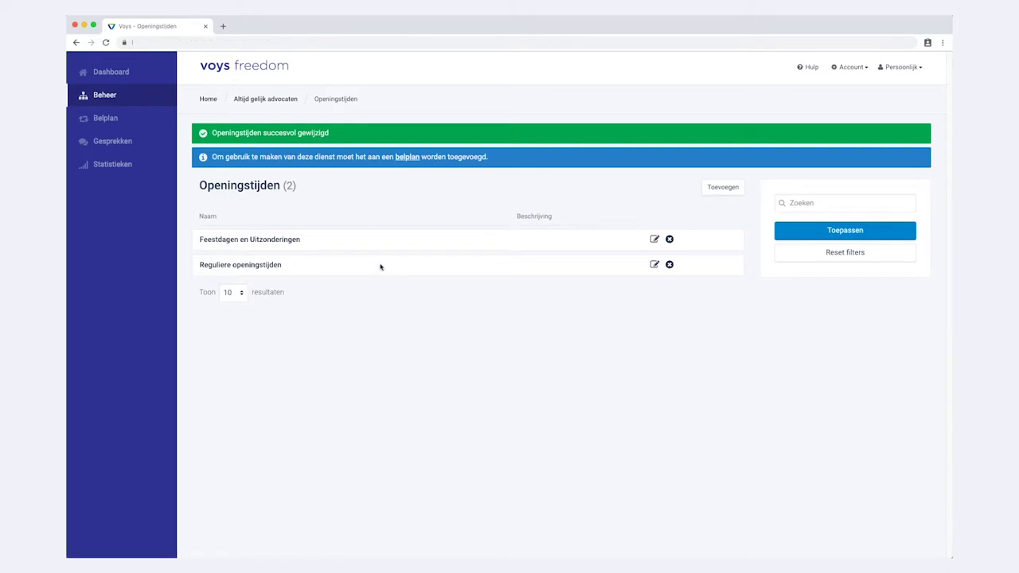
# - Add a call plan for the first suggested phone number with the description "Hoofdnummer" and continue to its routing steps
pyautogui.click(412, 159)
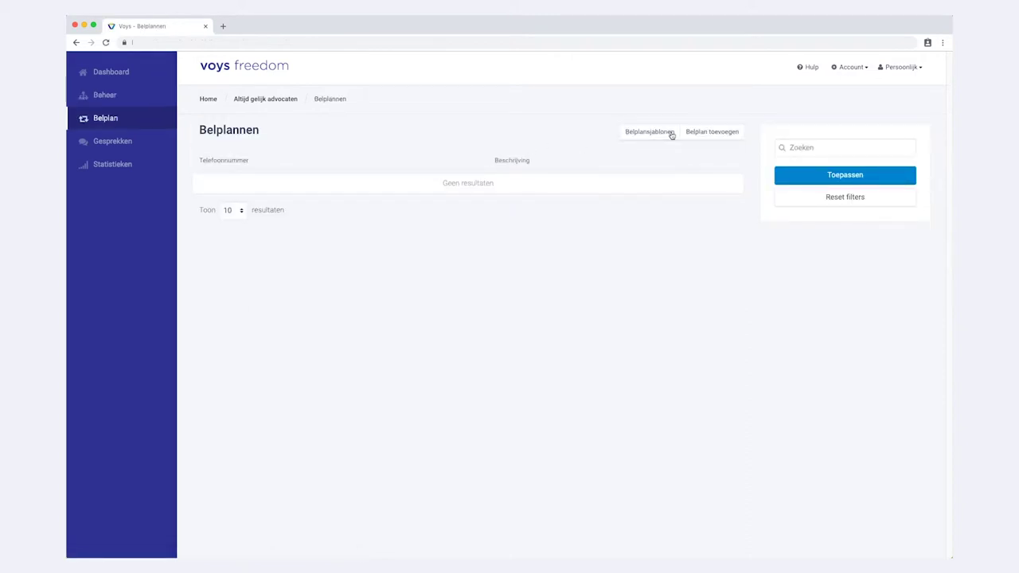
pyautogui.click(716, 133)
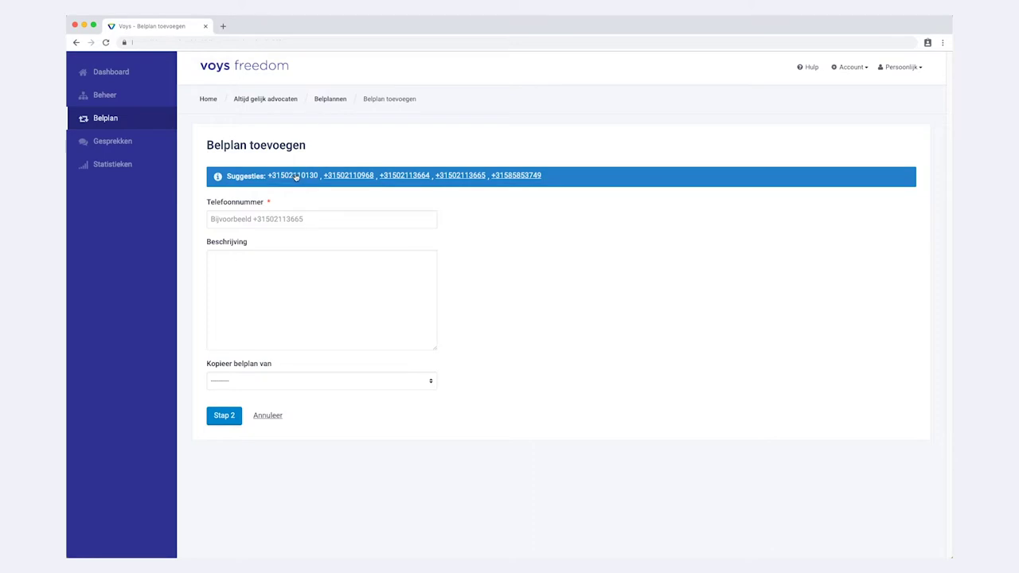
pyautogui.click(296, 177)
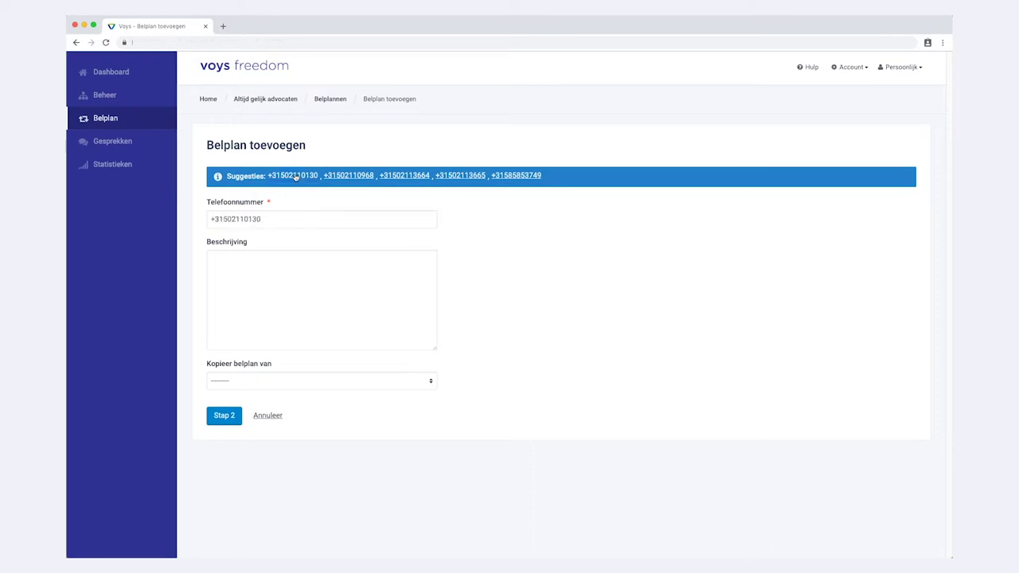
pyautogui.click(242, 272)
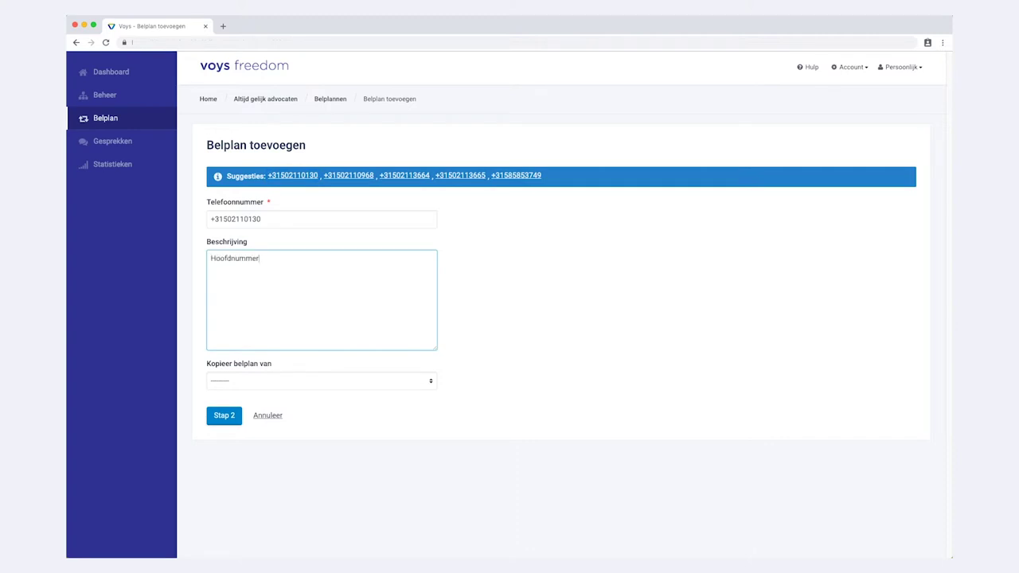
pyautogui.click(232, 415)
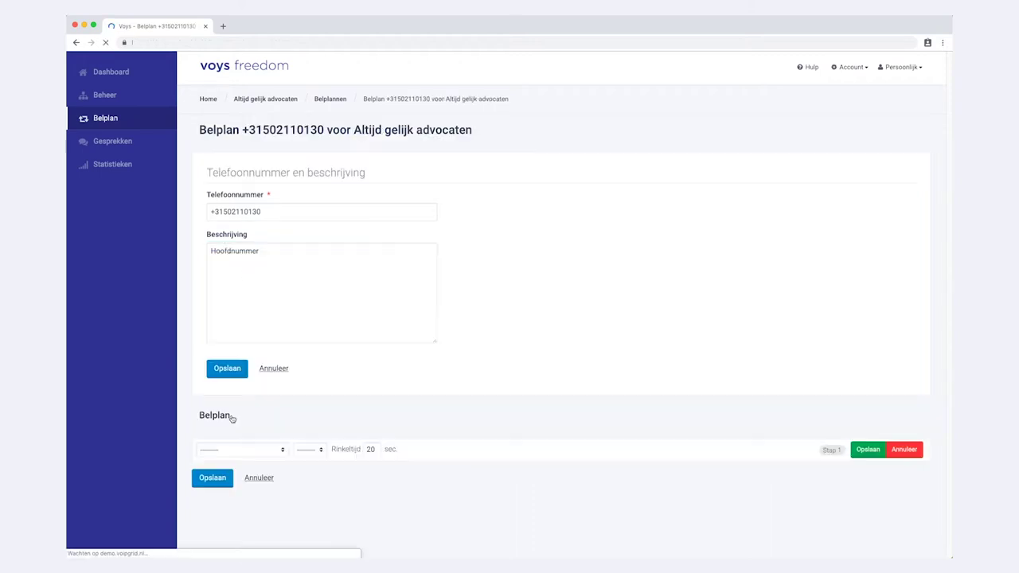
# - Make the call plan's first step a Tijdsgroep using "Feestdagen en Uitzonderingen" and save the step
pyautogui.click(284, 451)
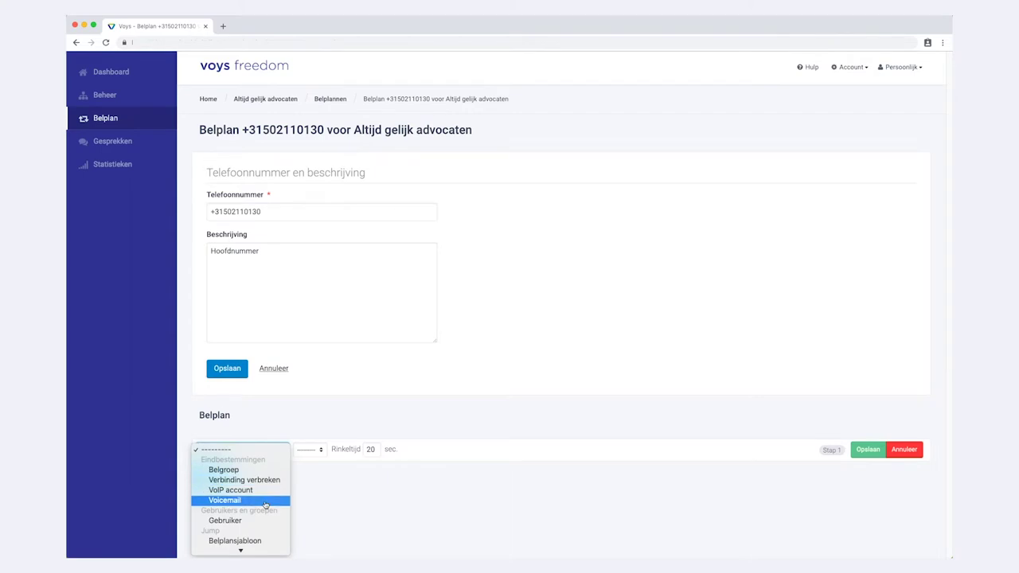
pyautogui.moveTo(240, 550)
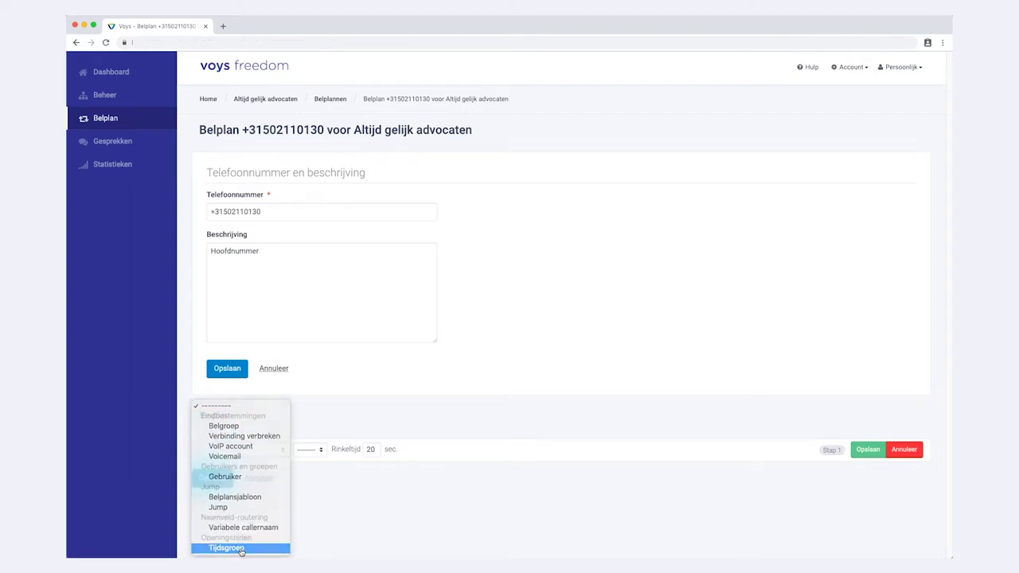
pyautogui.click(241, 548)
pyautogui.click(321, 452)
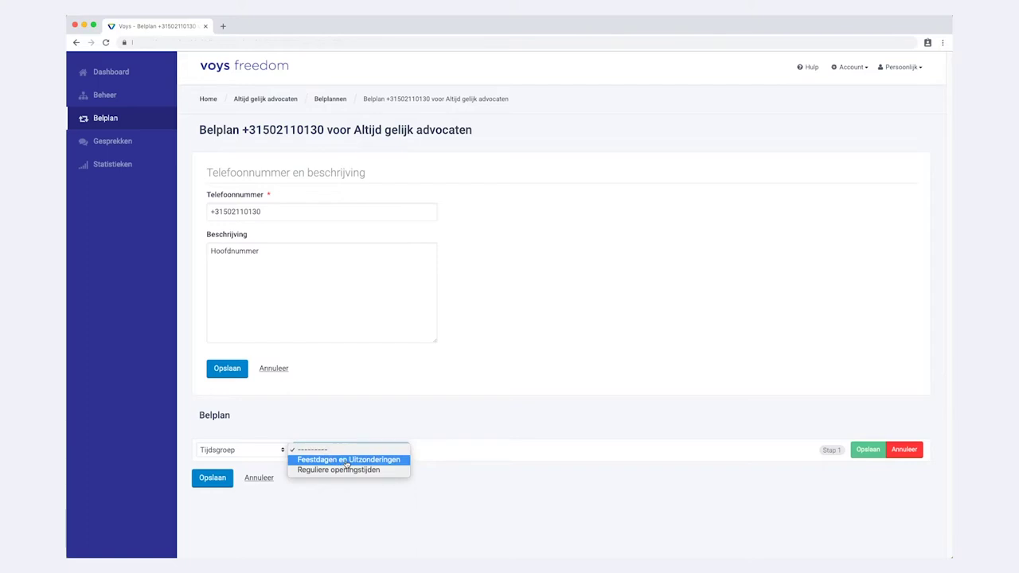
pyautogui.click(347, 460)
pyautogui.click(626, 460)
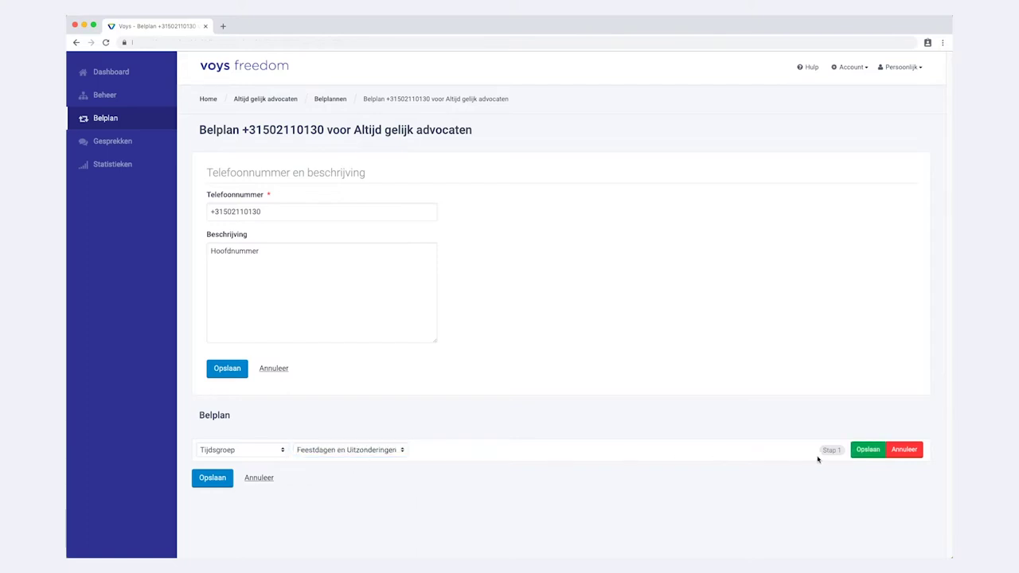
pyautogui.click(867, 454)
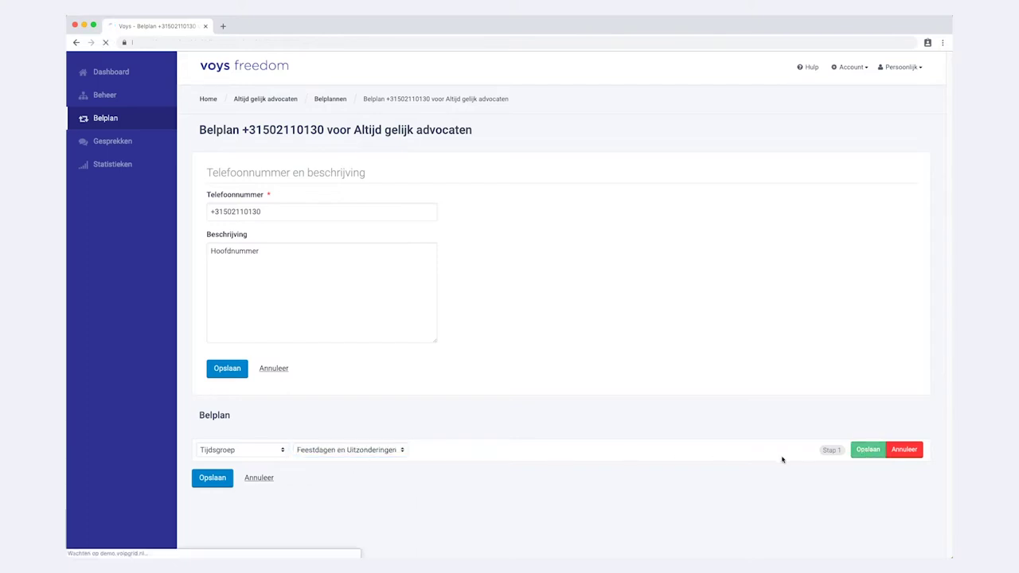
# - Route the holiday time group's "Voldoet aan" branch to Voicemail 502/Feestdag and save the step
pyautogui.scroll(-5, 703, 471)
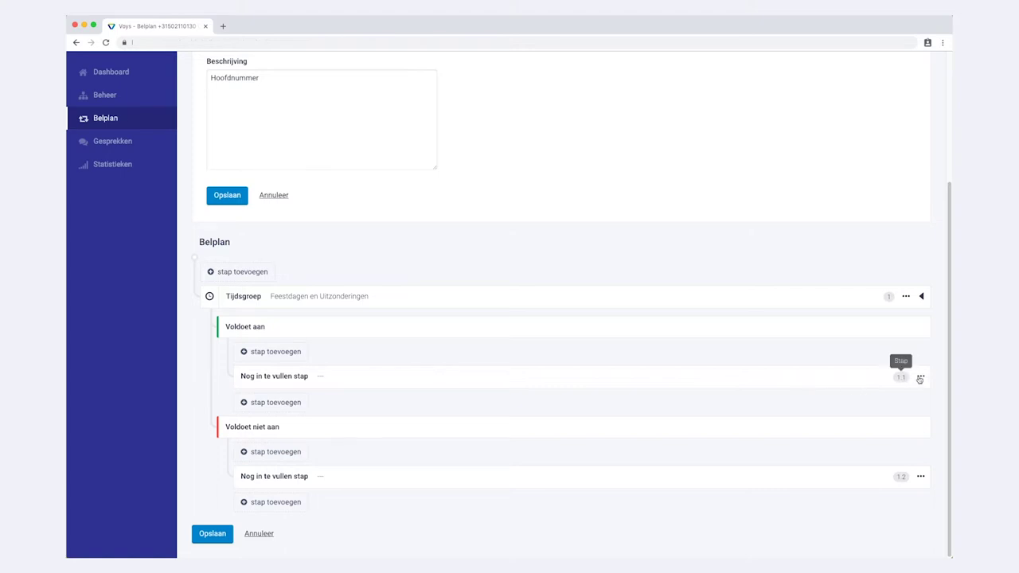
pyautogui.click(923, 379)
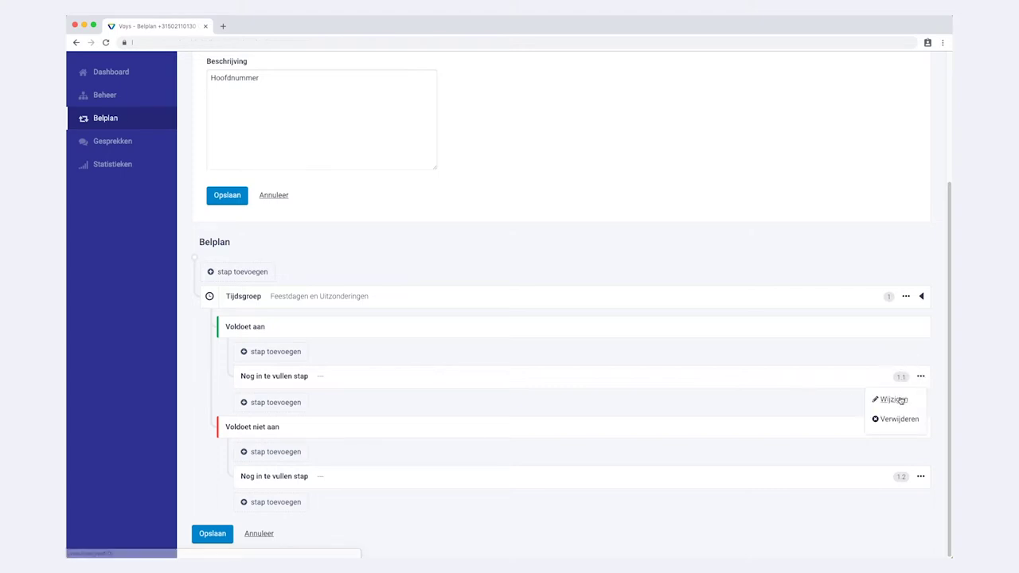
pyautogui.click(902, 403)
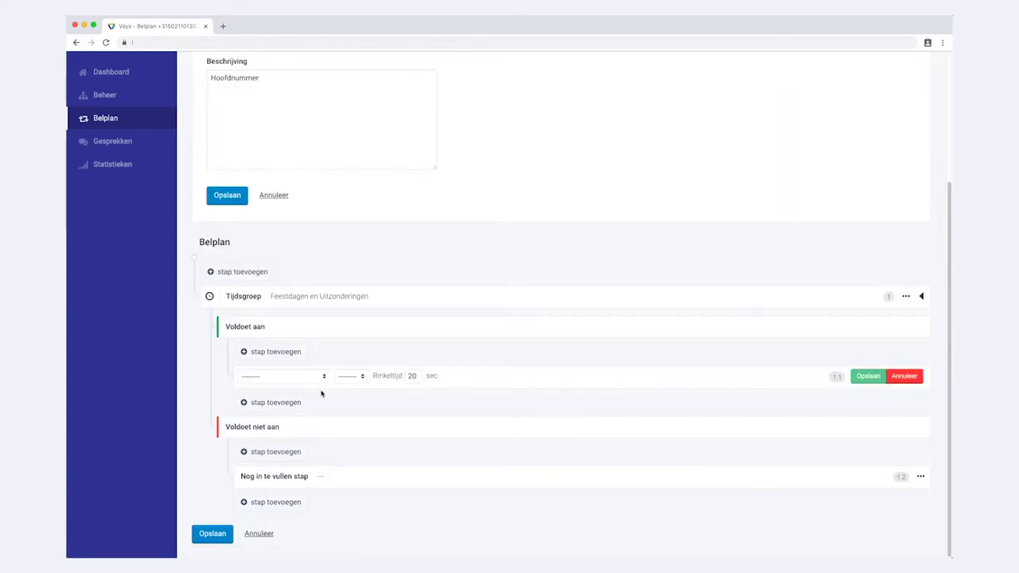
pyautogui.click(321, 377)
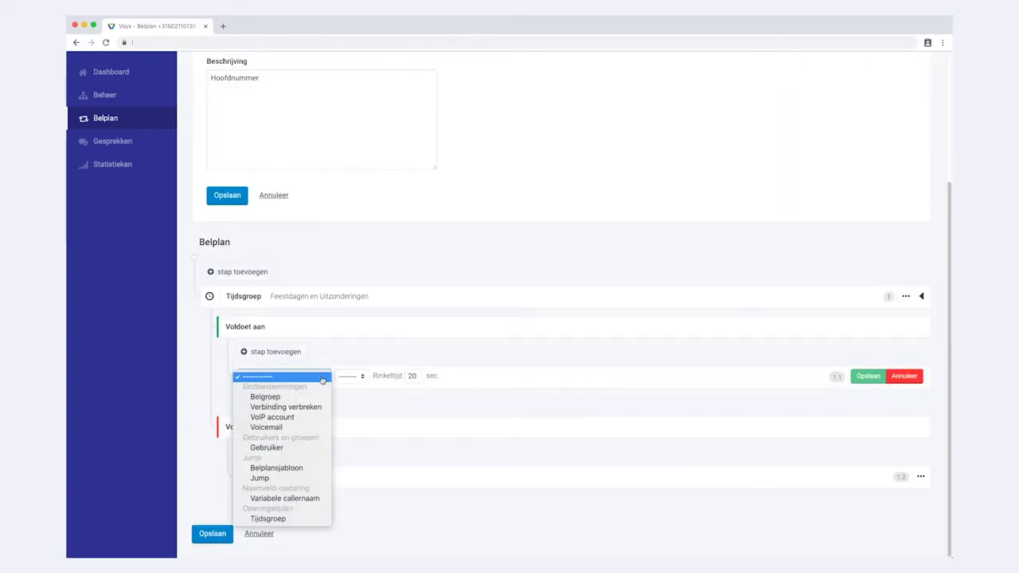
pyautogui.click(308, 430)
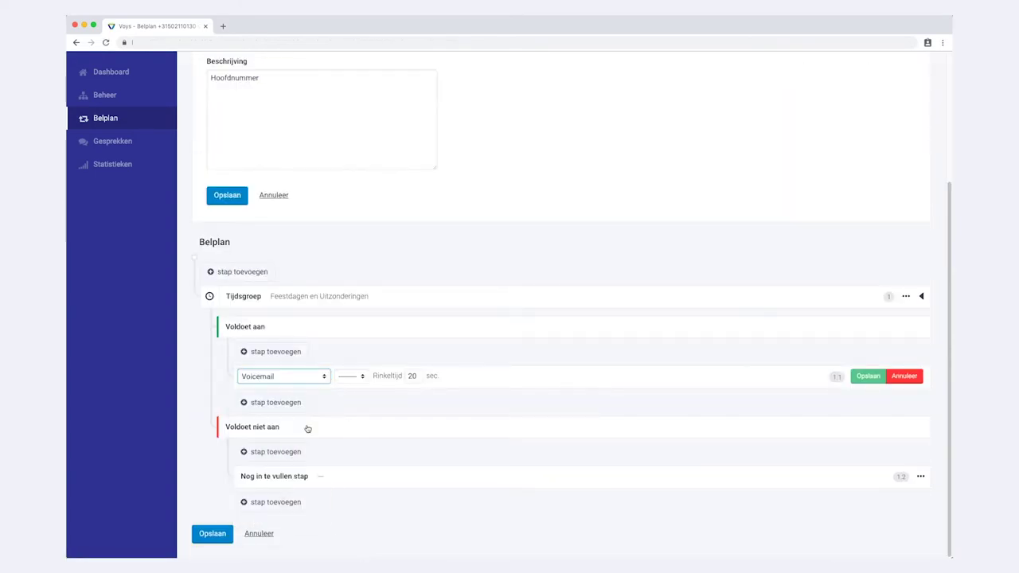
pyautogui.click(358, 377)
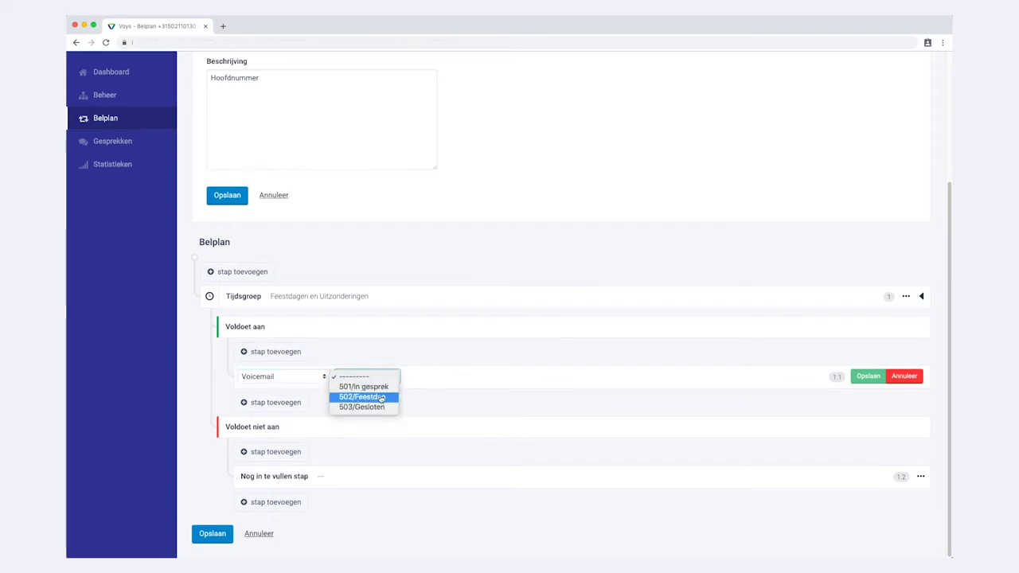
pyautogui.click(382, 398)
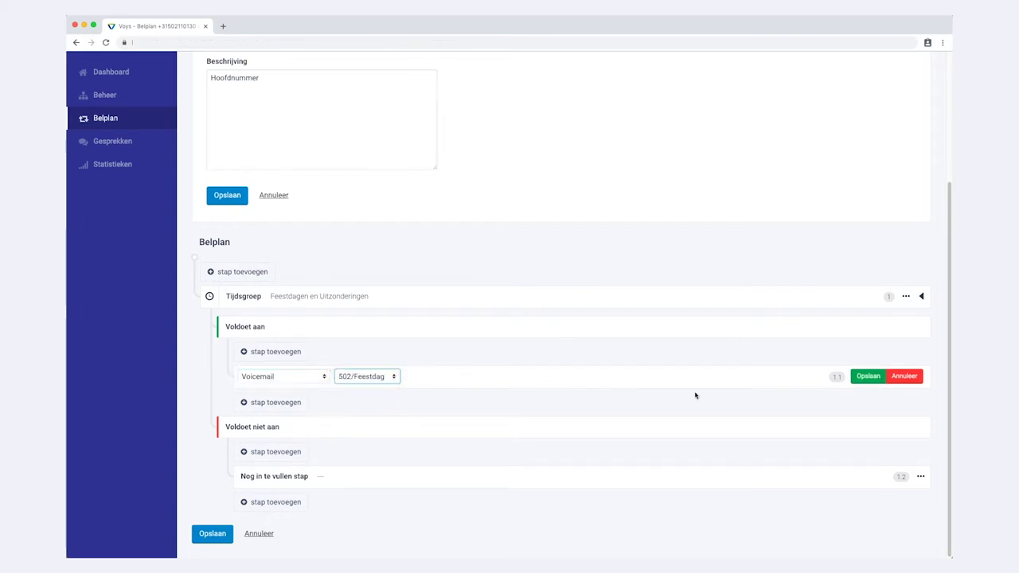
pyautogui.click(868, 379)
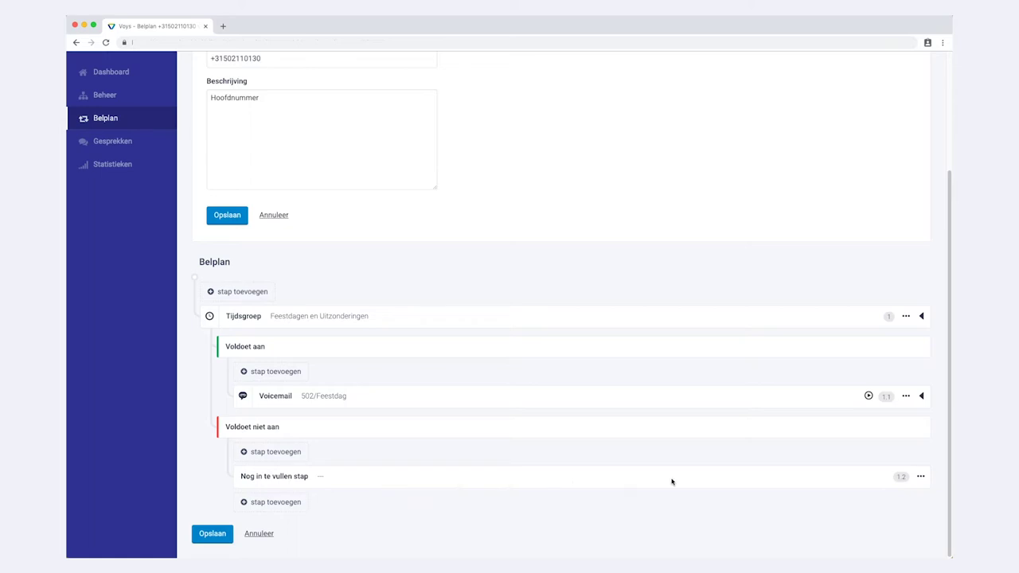
# - Fill the holiday time group's "Voldoet niet aan" branch with a Tijdsgroep using "Reguliere openingstijden" and save it
pyautogui.click(921, 476)
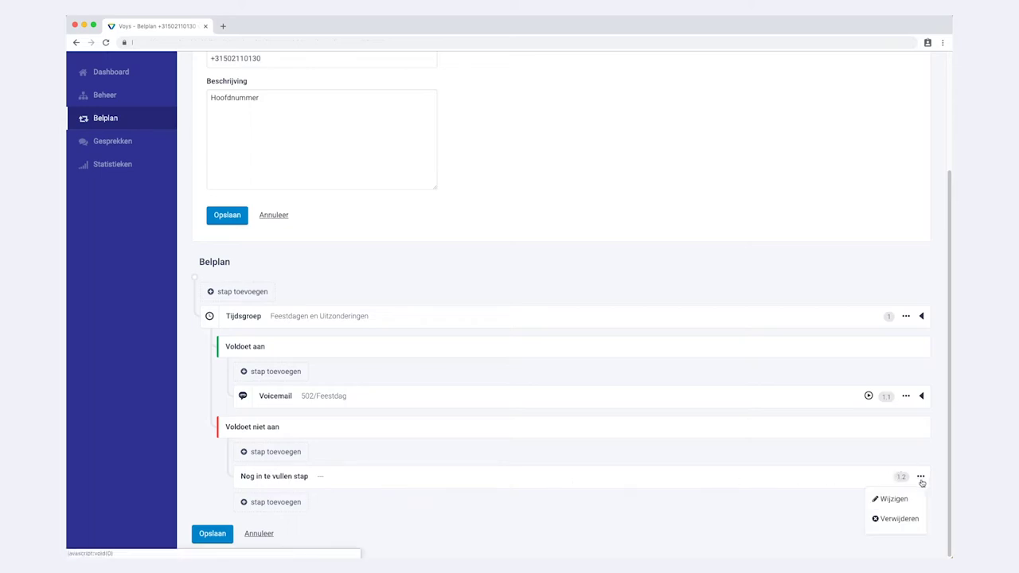
pyautogui.click(895, 500)
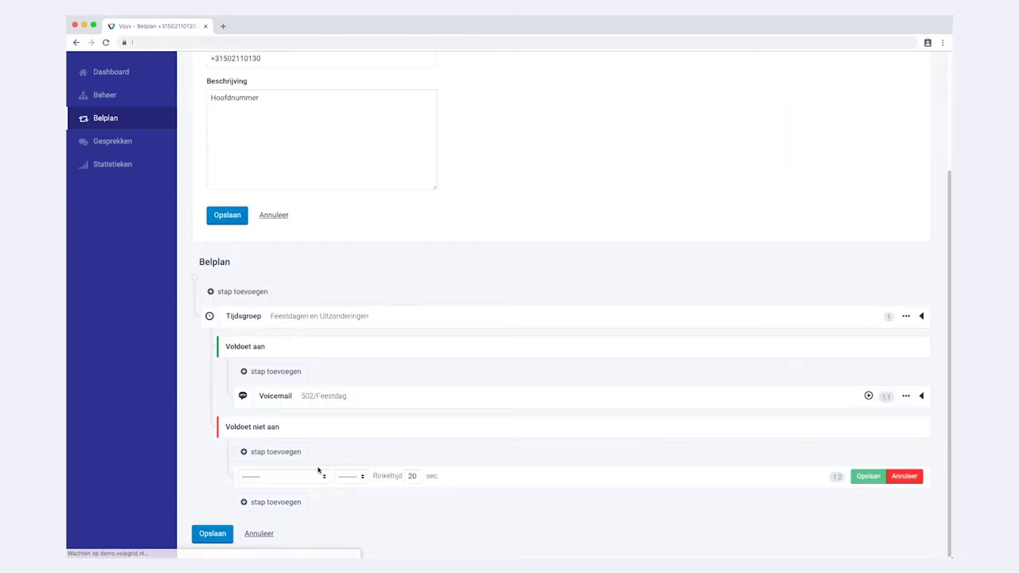
pyautogui.click(322, 477)
pyautogui.moveTo(280, 547)
pyautogui.click(281, 548)
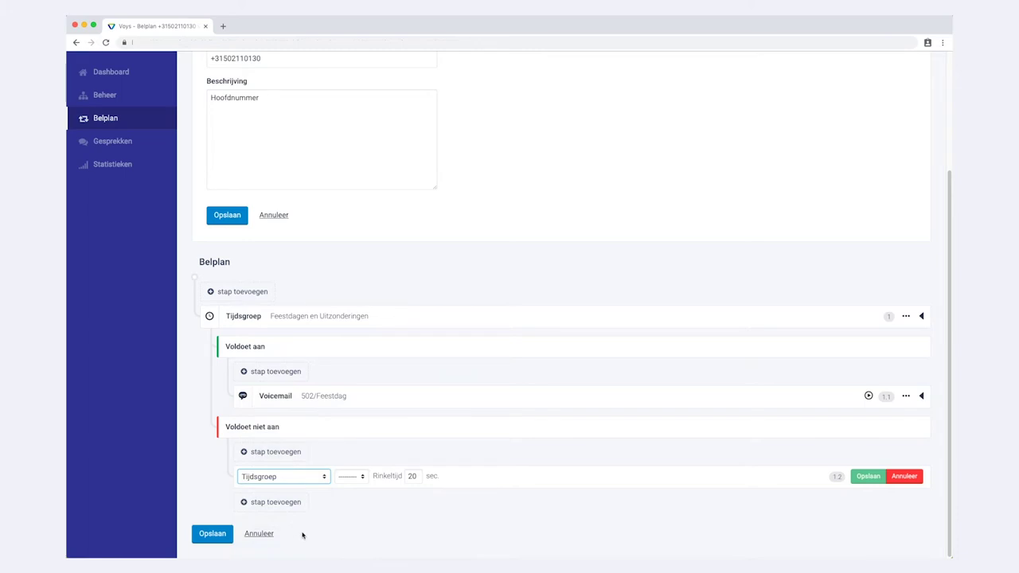
pyautogui.click(360, 481)
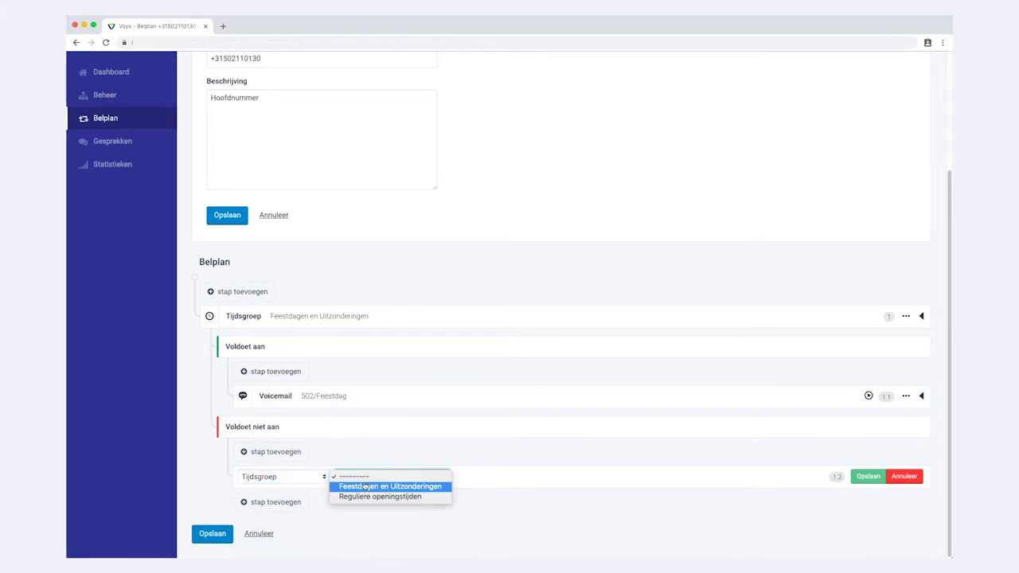
pyautogui.click(369, 496)
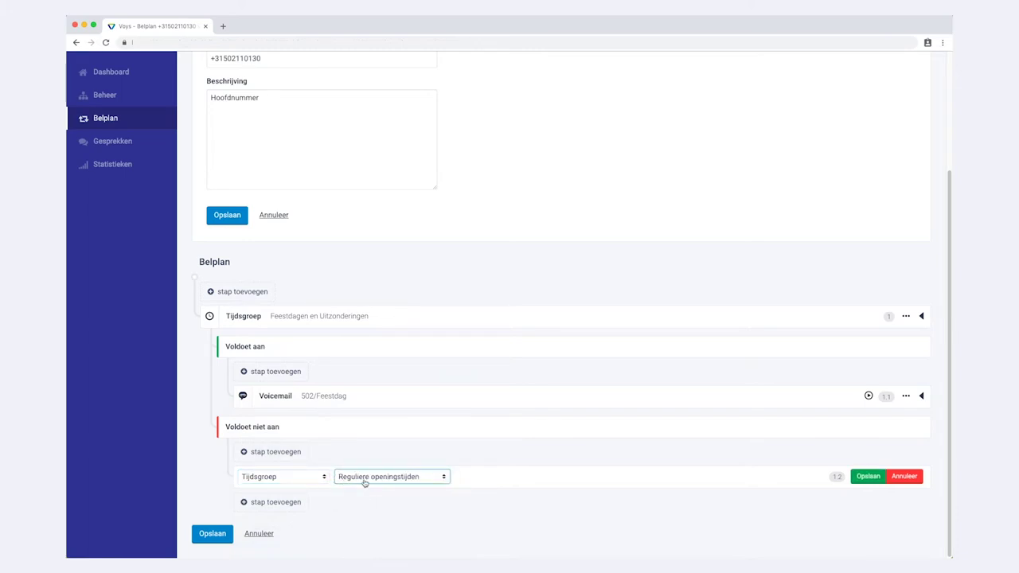
pyautogui.click(670, 482)
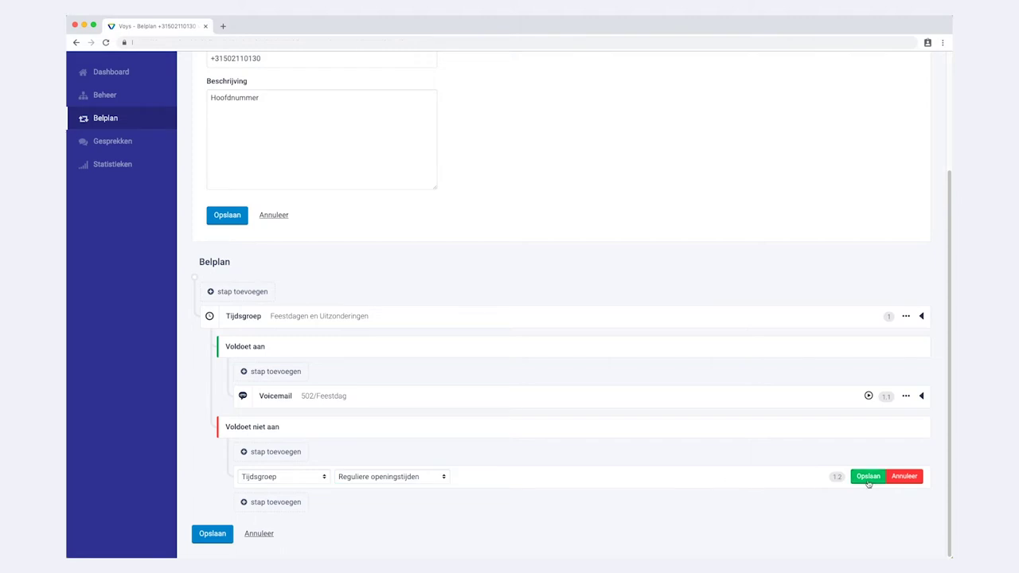
pyautogui.click(868, 477)
# - Route the "Voldoet aan" branch of "Reguliere openingstijden" to VoIP account 202/Receptie and save the step
pyautogui.scroll(-5, 844, 476)
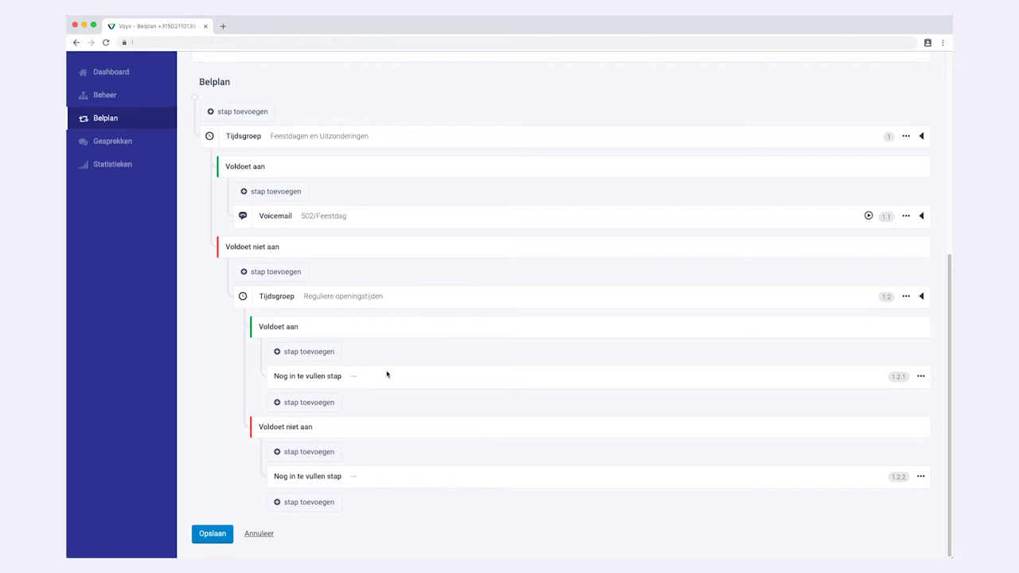
pyautogui.click(922, 378)
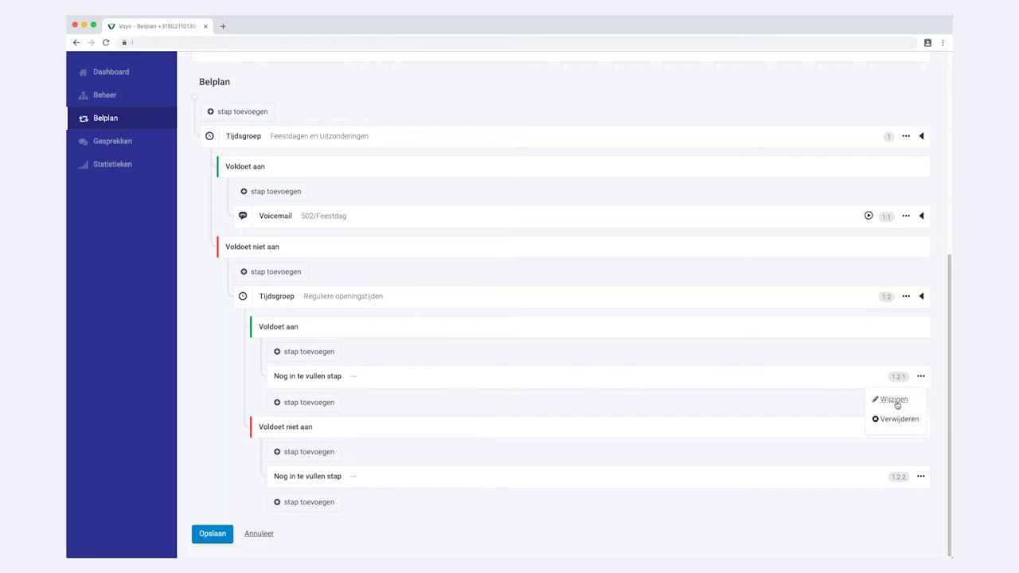
pyautogui.click(893, 400)
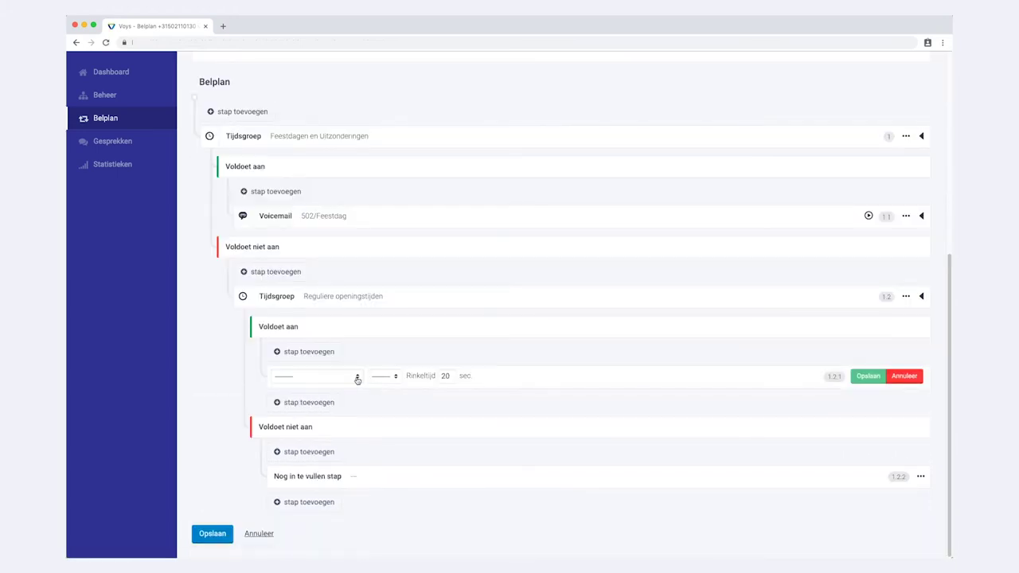
pyautogui.click(358, 377)
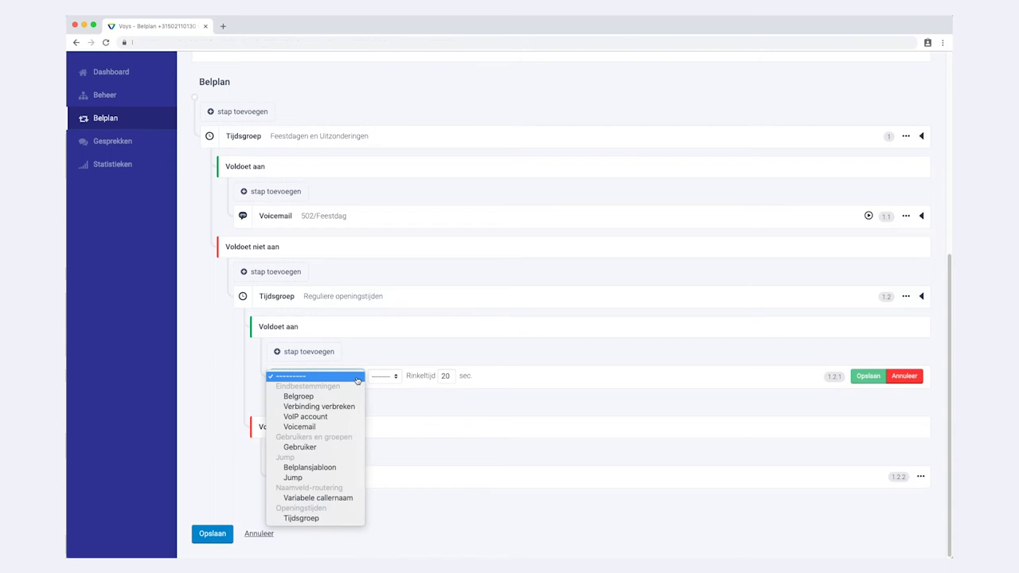
pyautogui.click(330, 417)
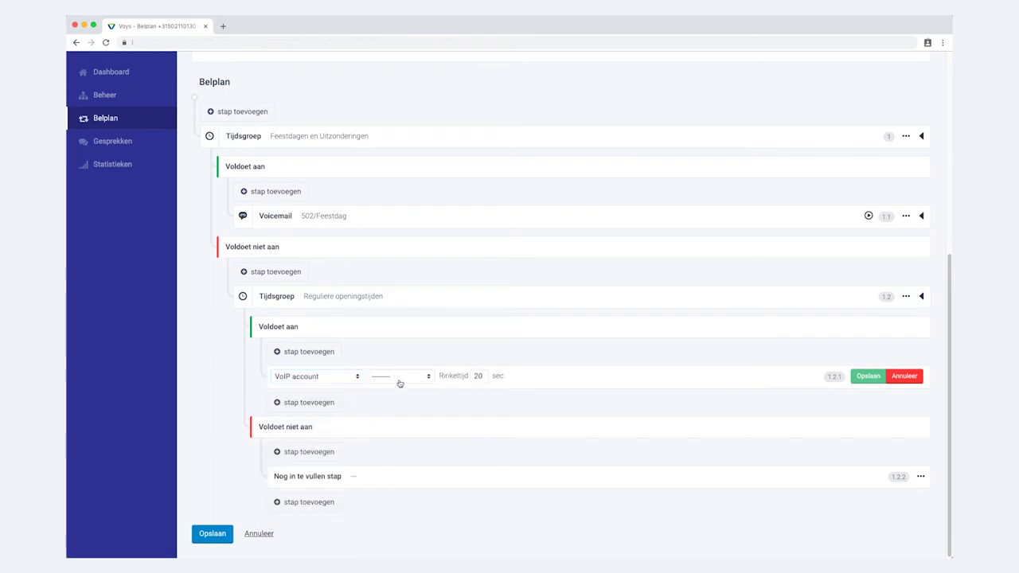
pyautogui.click(420, 379)
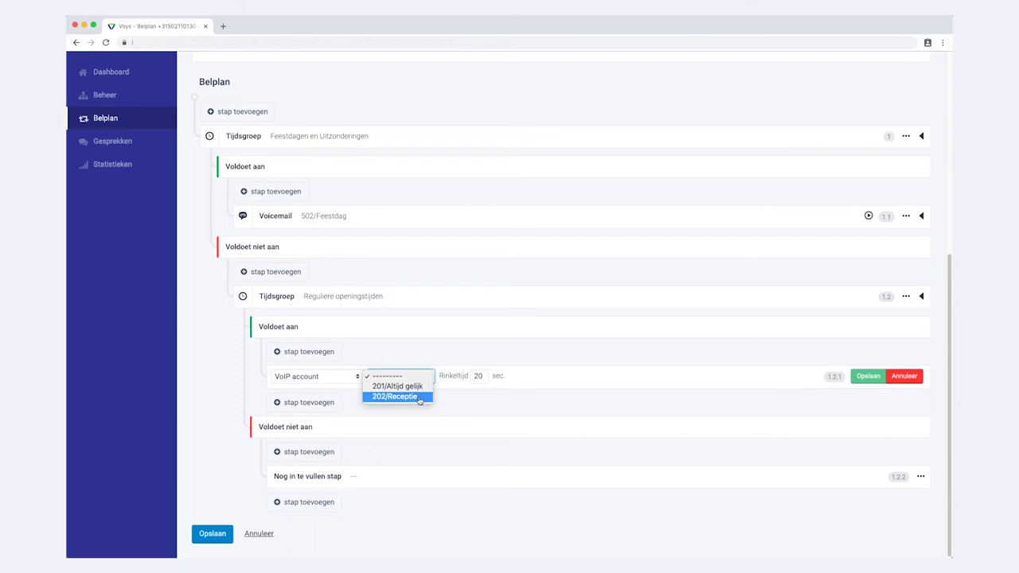
pyautogui.click(419, 397)
pyautogui.click(458, 384)
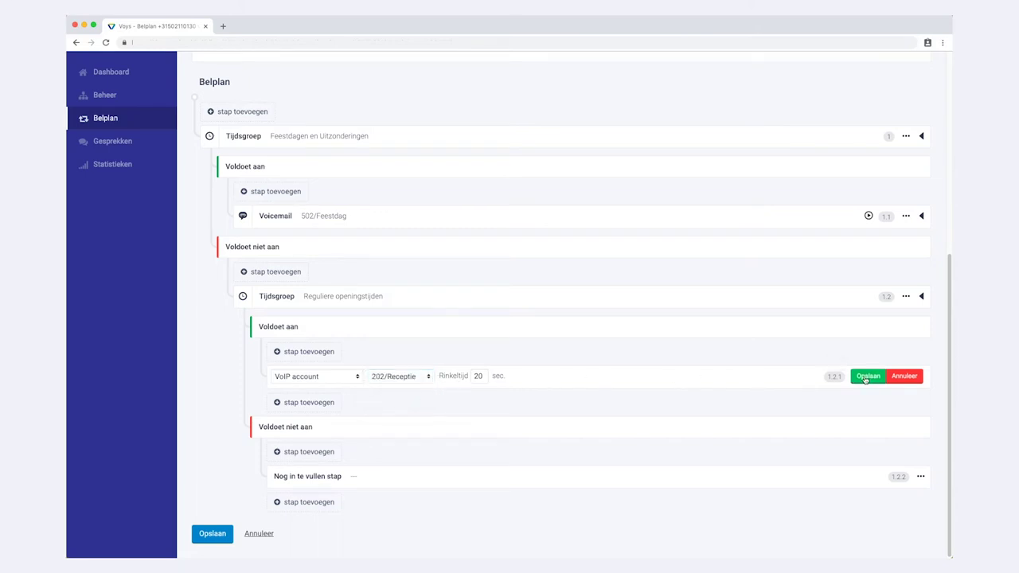
pyautogui.click(865, 379)
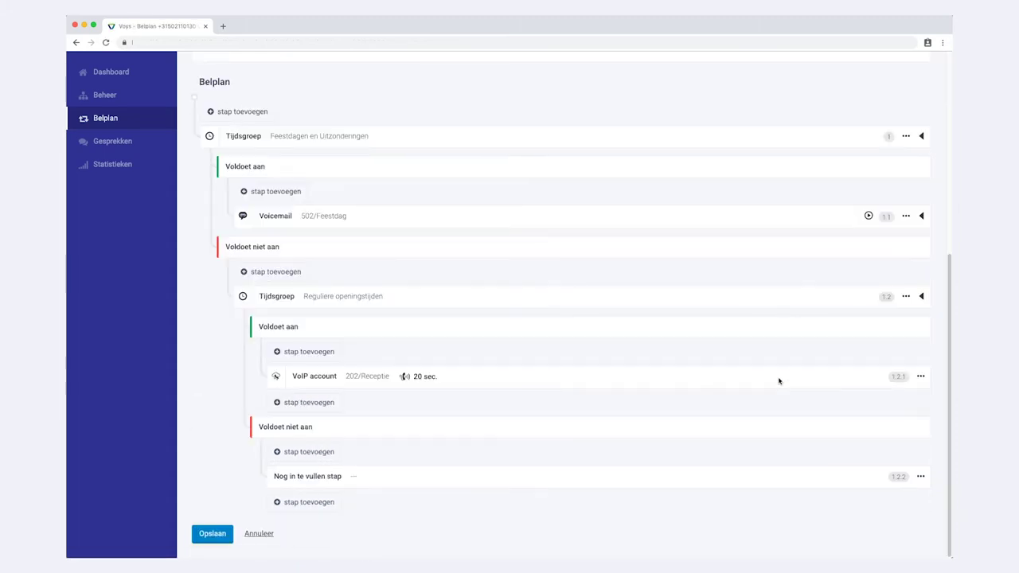
# - Add a Belgroep step with 401/Alle VoIP accounts after the 202/Receptie step and save the step
pyautogui.click(304, 404)
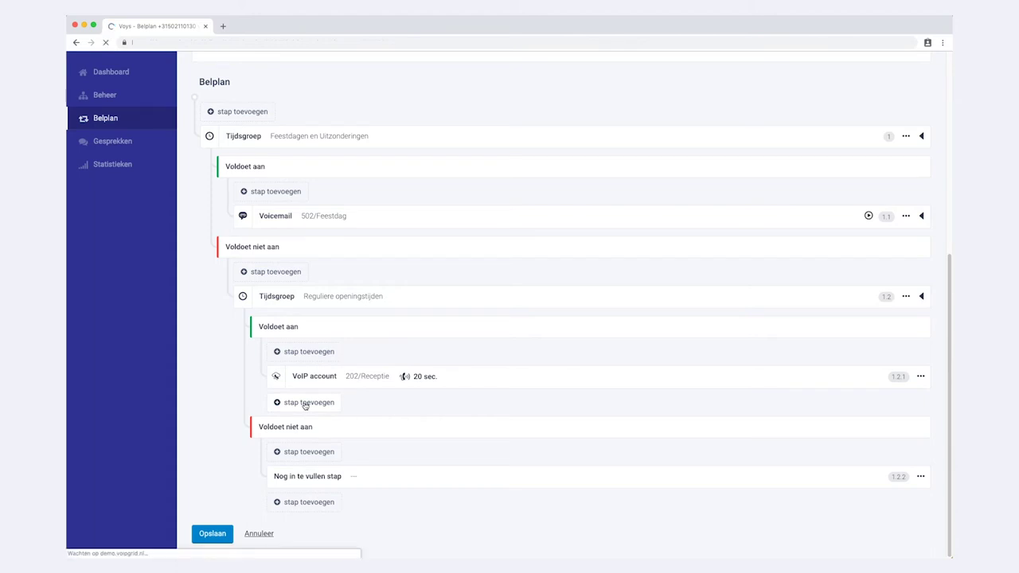
pyautogui.click(335, 379)
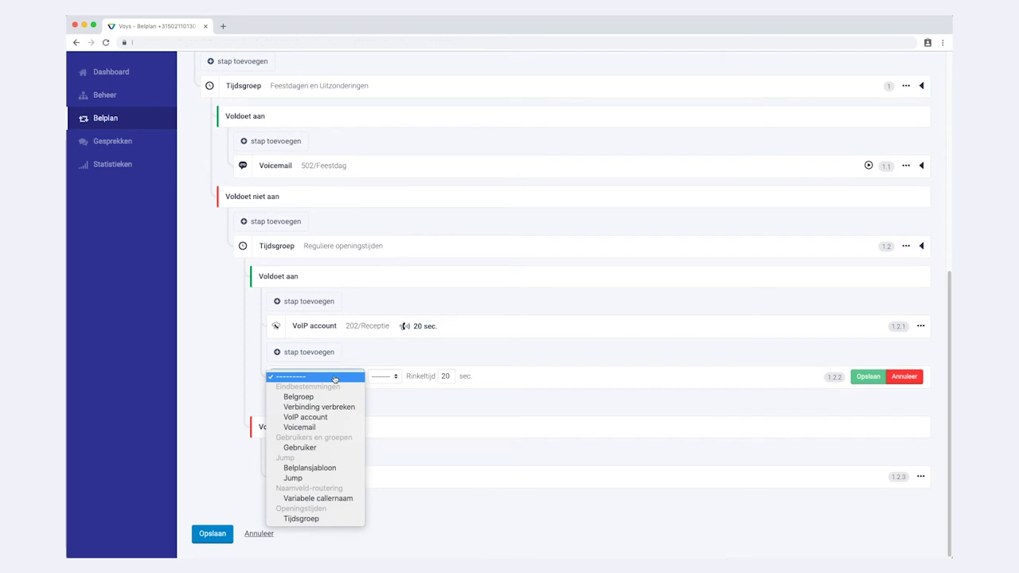
pyautogui.click(356, 393)
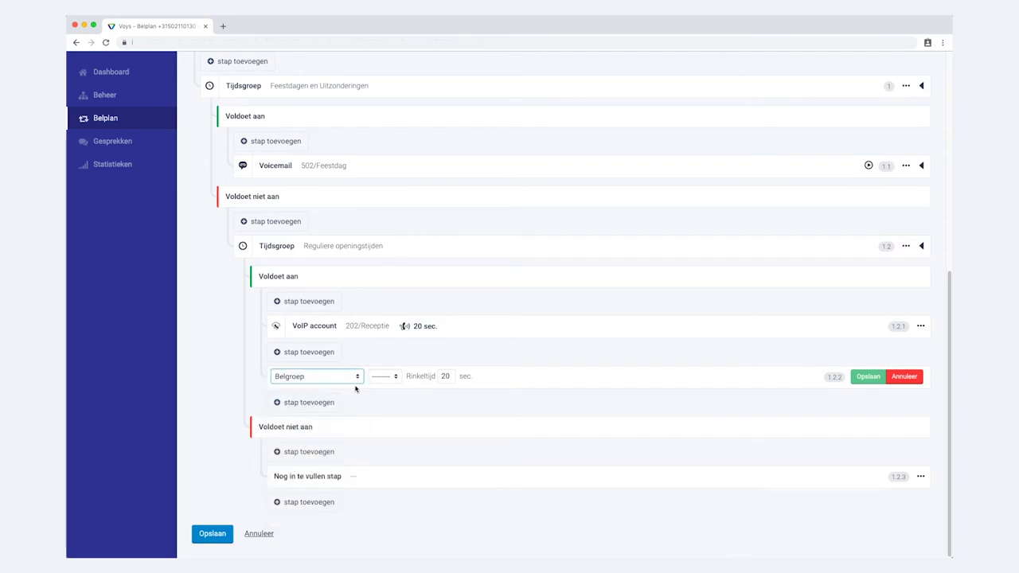
pyautogui.click(396, 377)
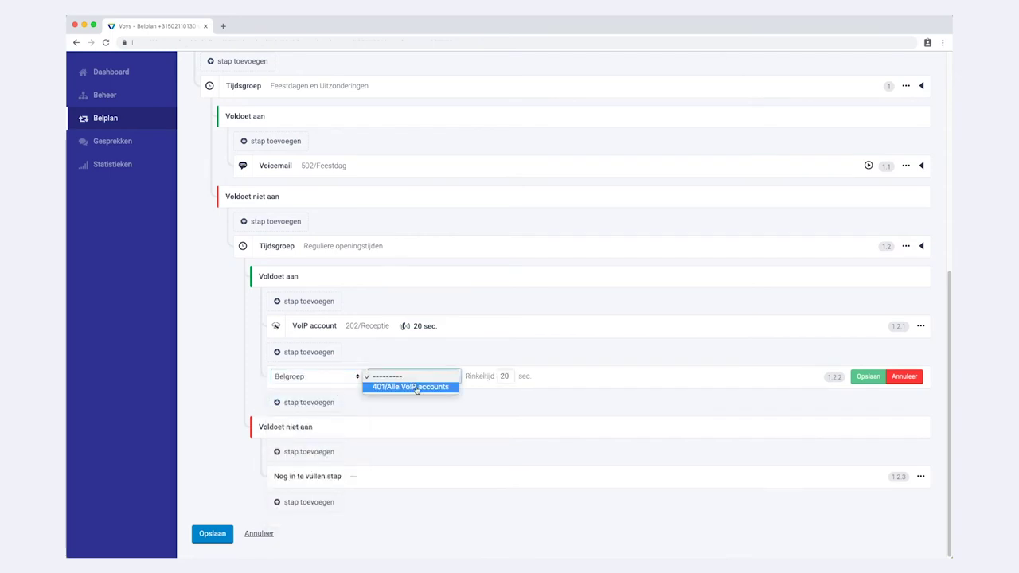
pyautogui.click(423, 388)
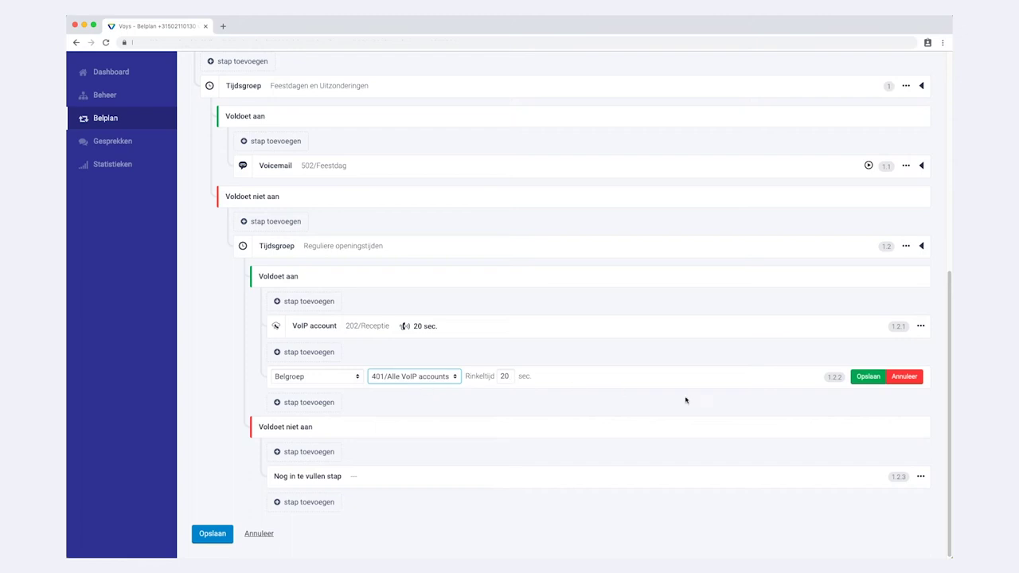
pyautogui.click(868, 379)
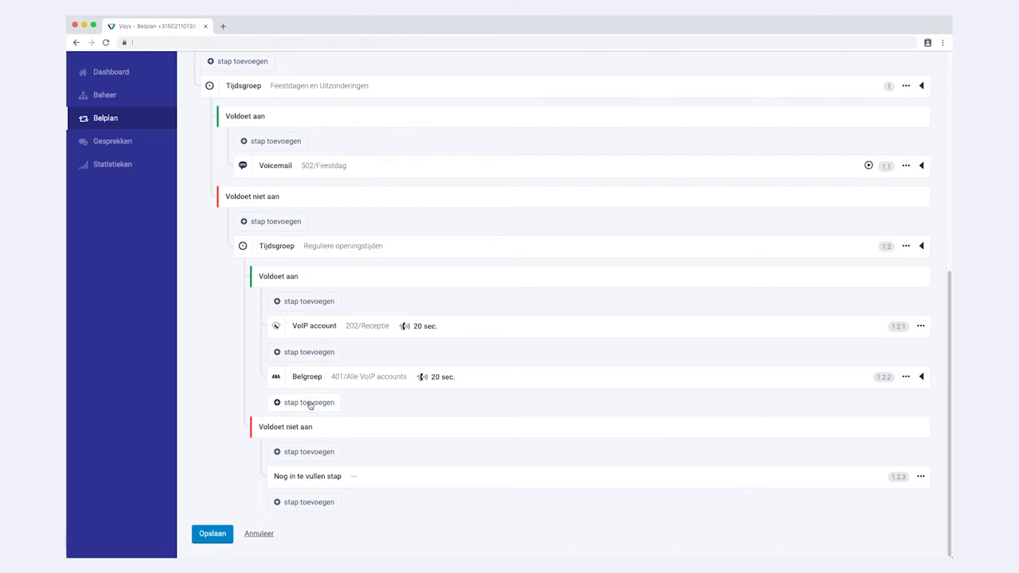
# - Add a Voicemail step with 501/In gesprek after the 401/Alle VoIP accounts call group and save the step
pyautogui.click(309, 405)
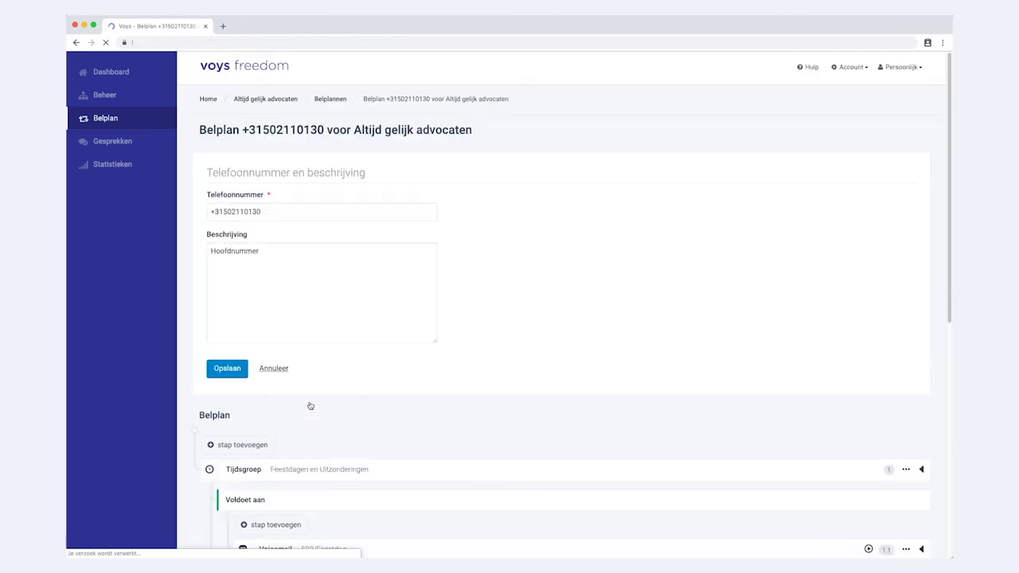
pyautogui.click(350, 380)
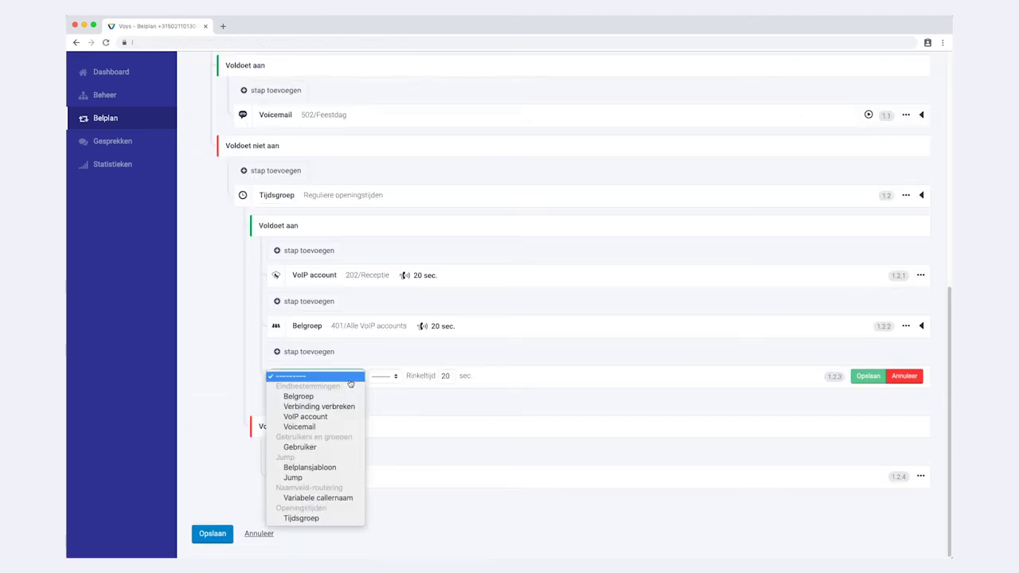
pyautogui.click(340, 427)
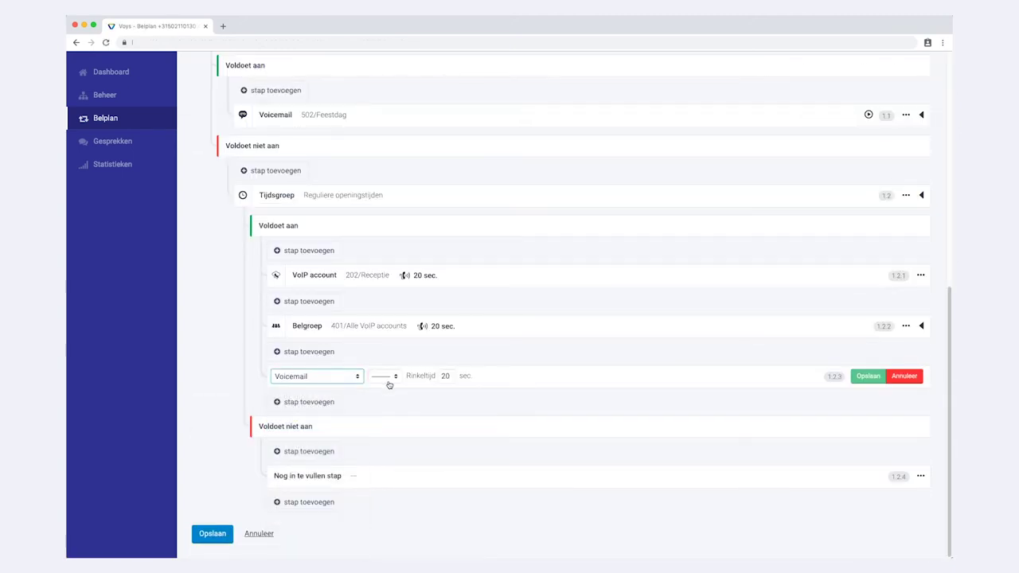
pyautogui.click(392, 383)
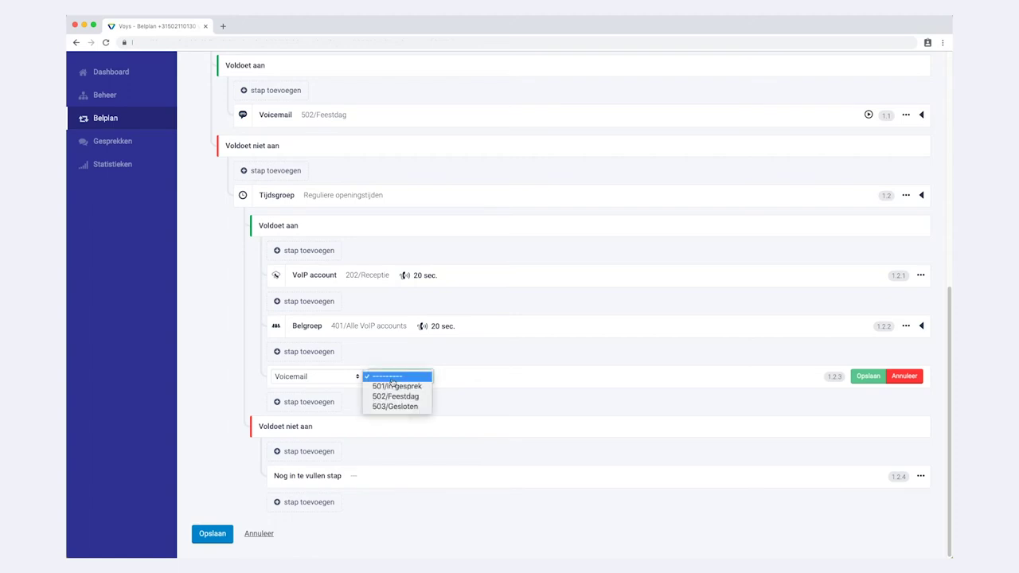
pyautogui.click(411, 386)
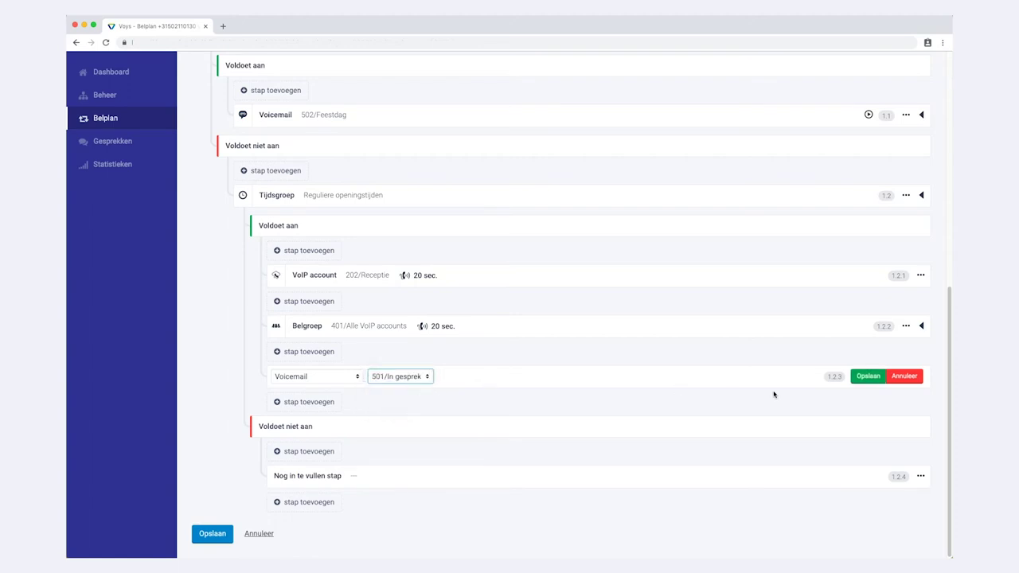
pyautogui.click(874, 383)
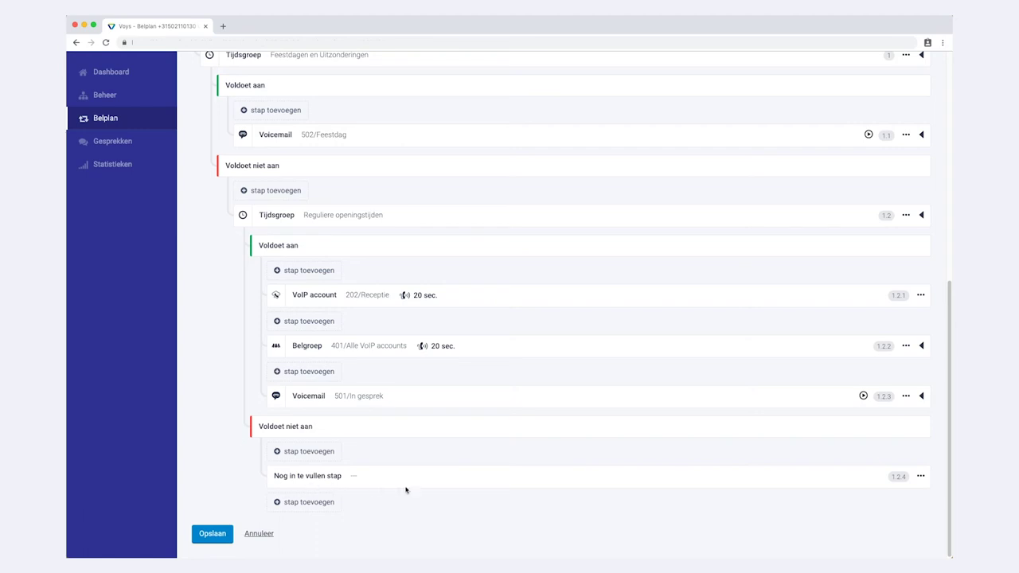
# - Route the "Voldoet niet aan" branch of "Reguliere openingstijden" to Voicemail 503/Gesloten and save the step
pyautogui.click(922, 477)
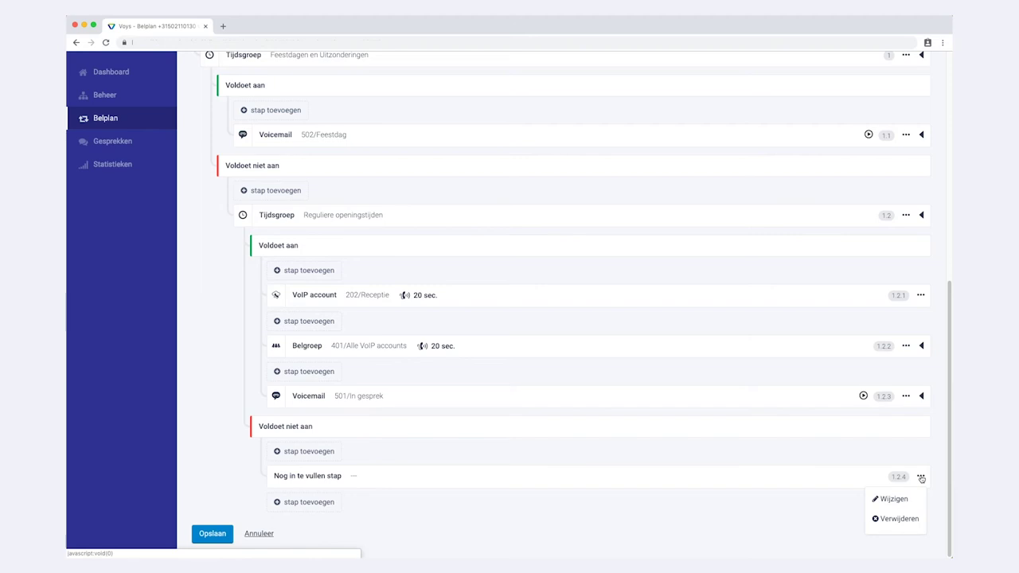
pyautogui.click(894, 499)
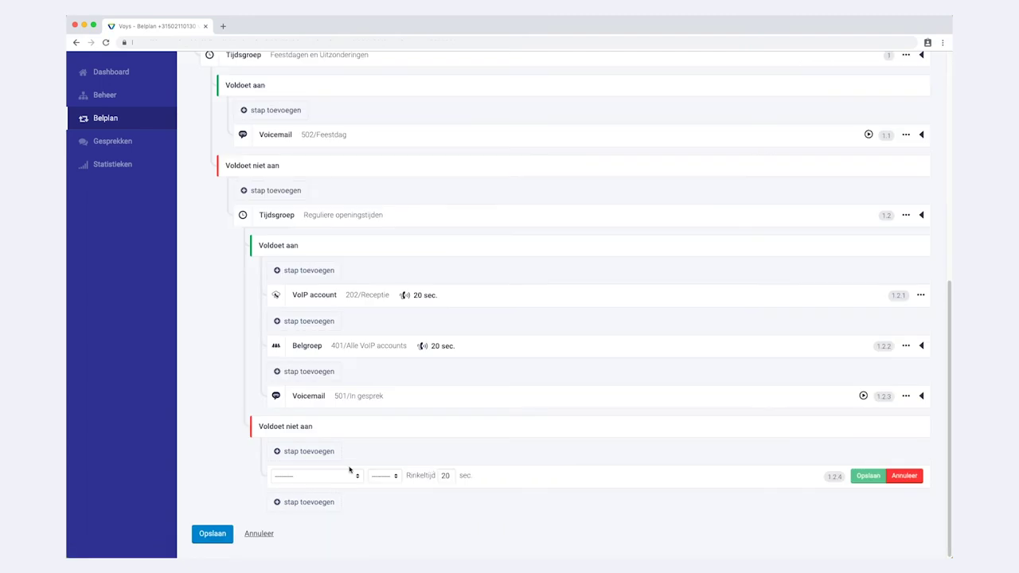
pyautogui.click(358, 480)
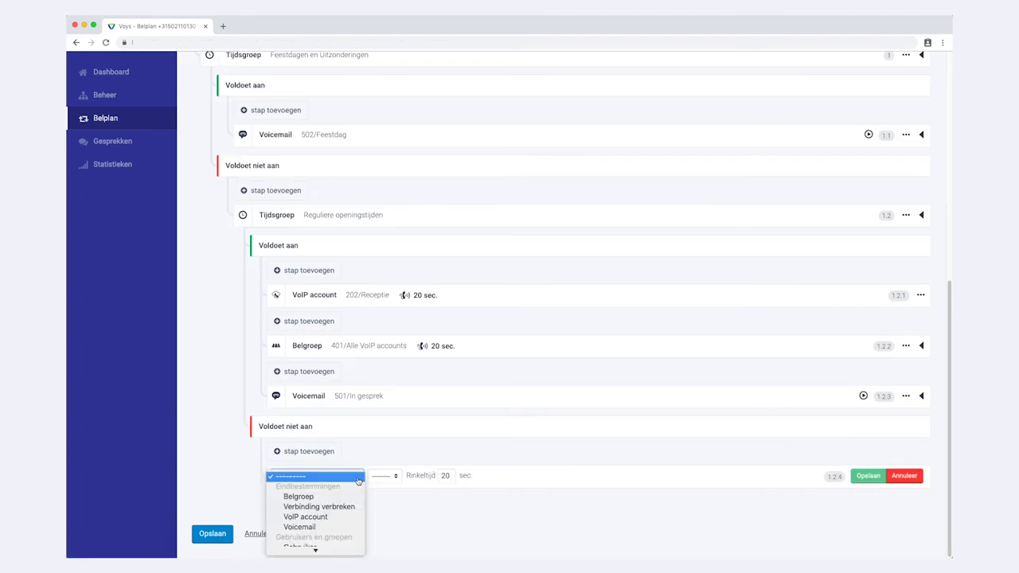
pyautogui.click(349, 530)
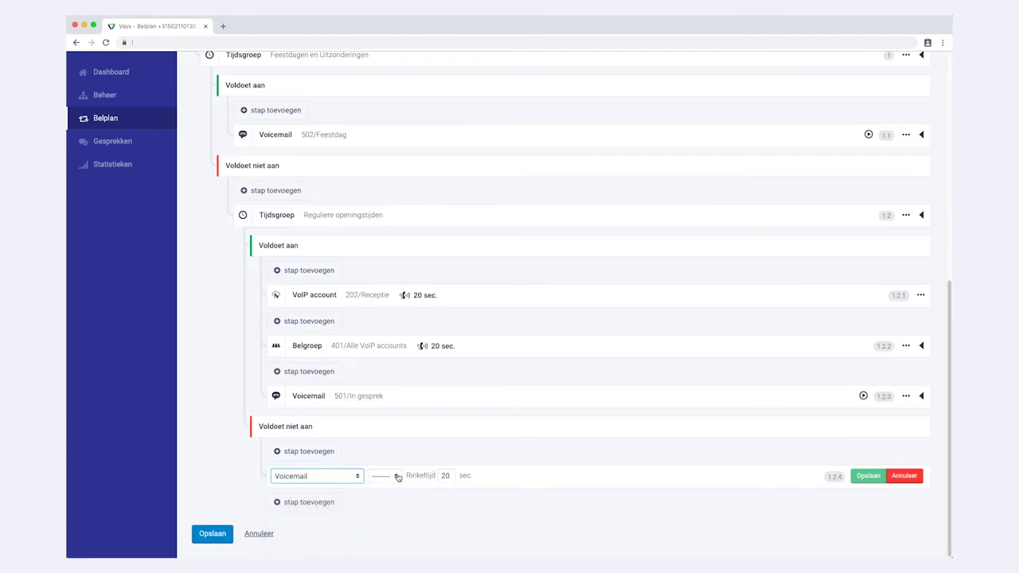
pyautogui.click(406, 479)
pyautogui.click(411, 507)
pyautogui.click(867, 478)
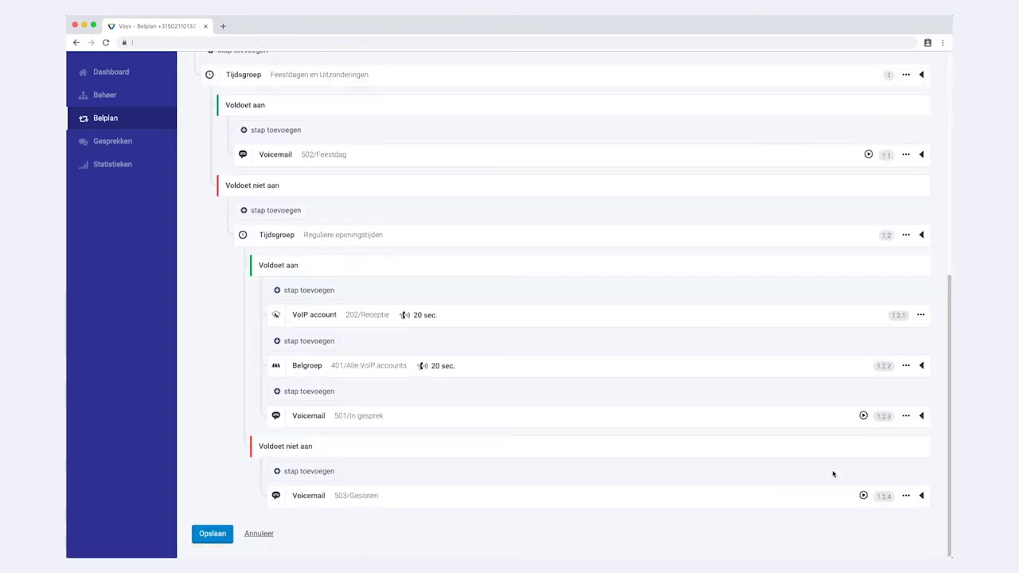
# - Review the complete call plan, expanding the periods, days and hours of the holiday and regular opening-hours time groups
pyautogui.scroll(3, 622, 351)
pyautogui.scroll(5, 622, 351)
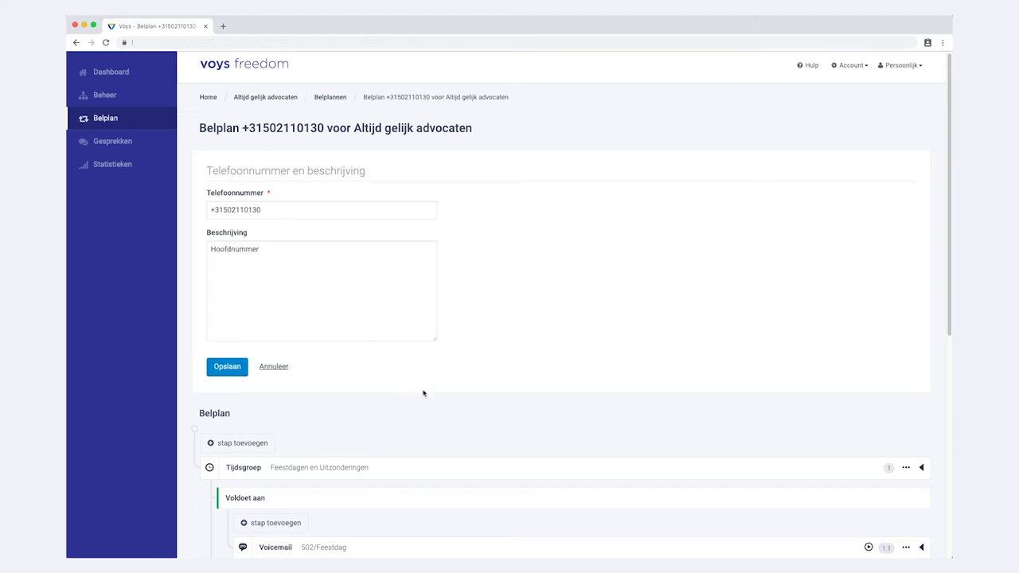
pyautogui.scroll(-3, 561, 449)
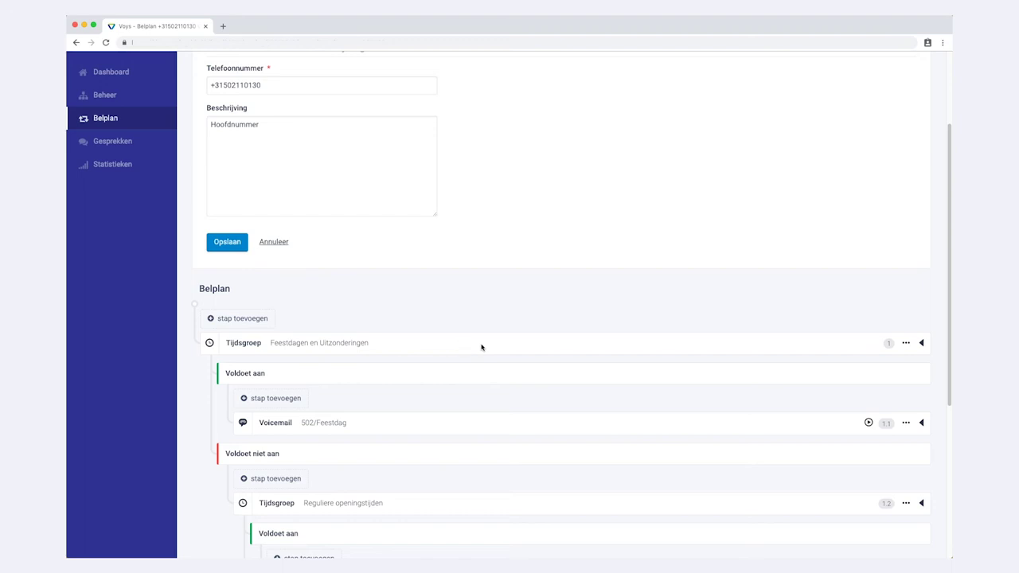
pyautogui.click(922, 344)
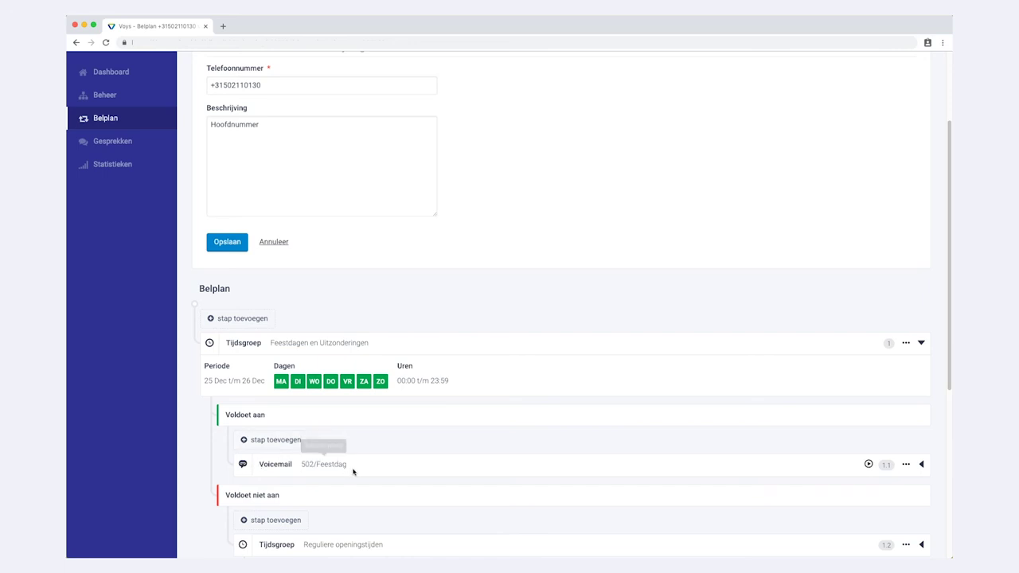
pyautogui.scroll(-1, 353, 471)
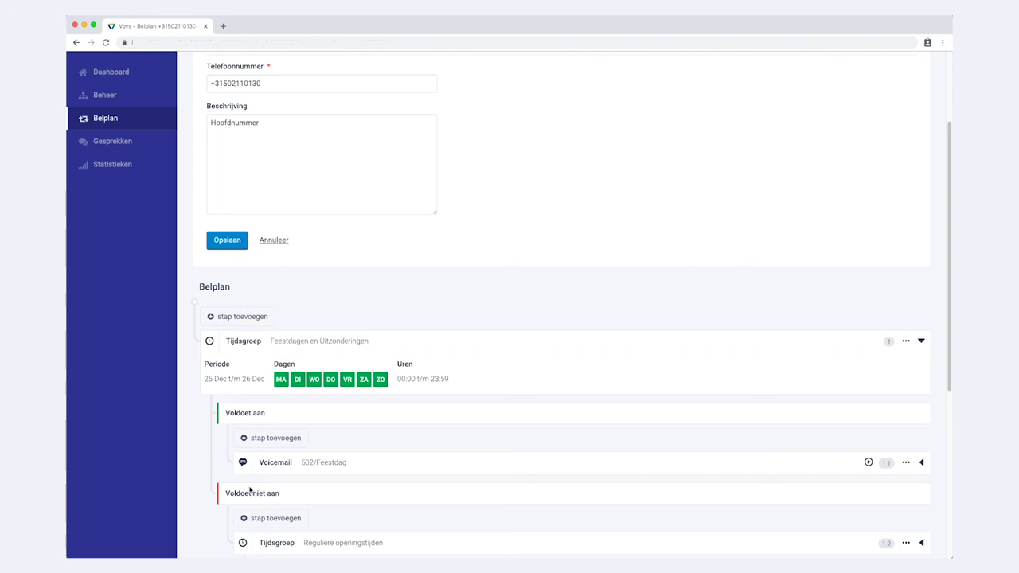
pyautogui.scroll(-2, 281, 495)
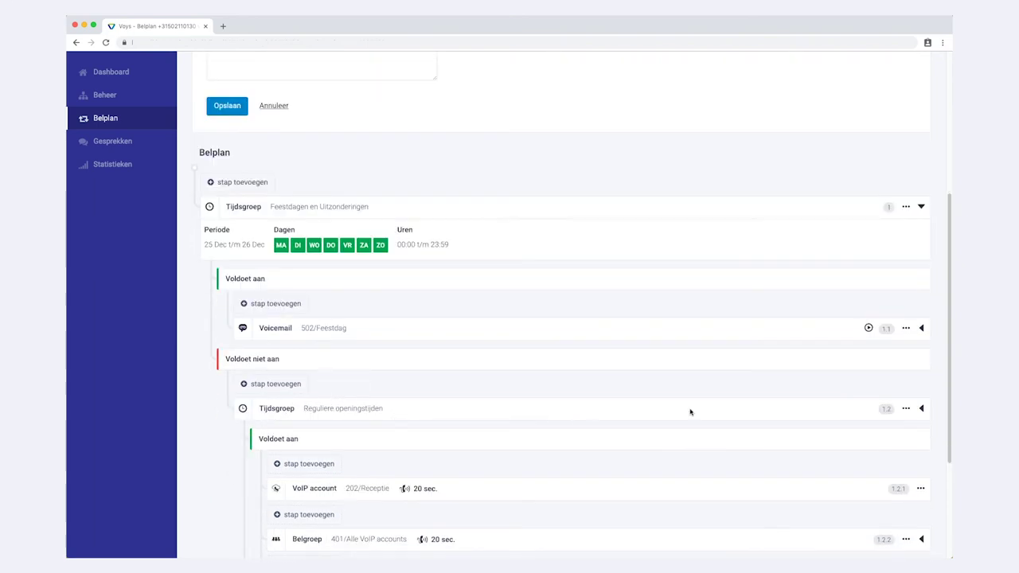
pyautogui.click(922, 409)
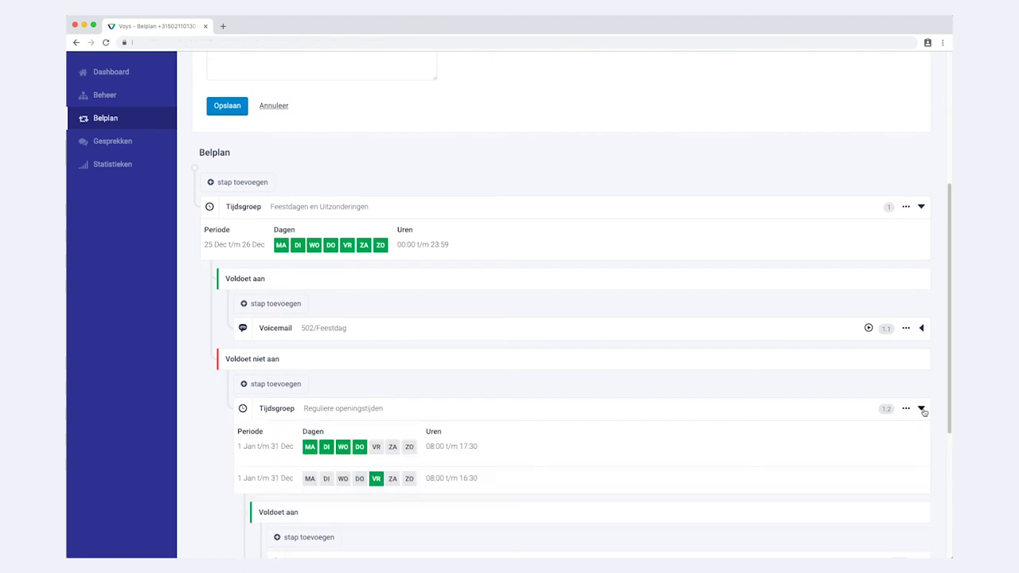
pyautogui.scroll(-2, 582, 461)
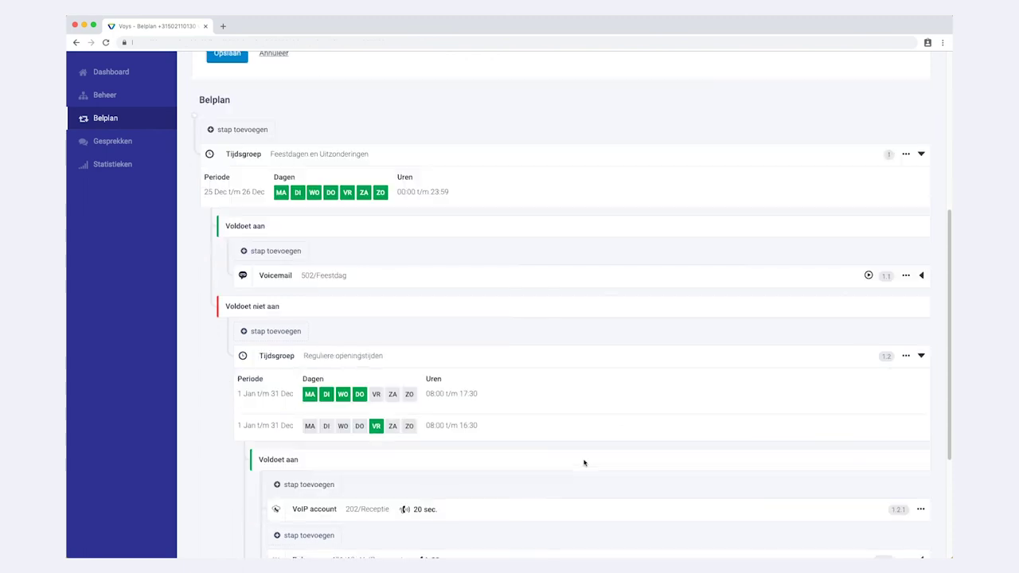
pyautogui.scroll(-4, 514, 410)
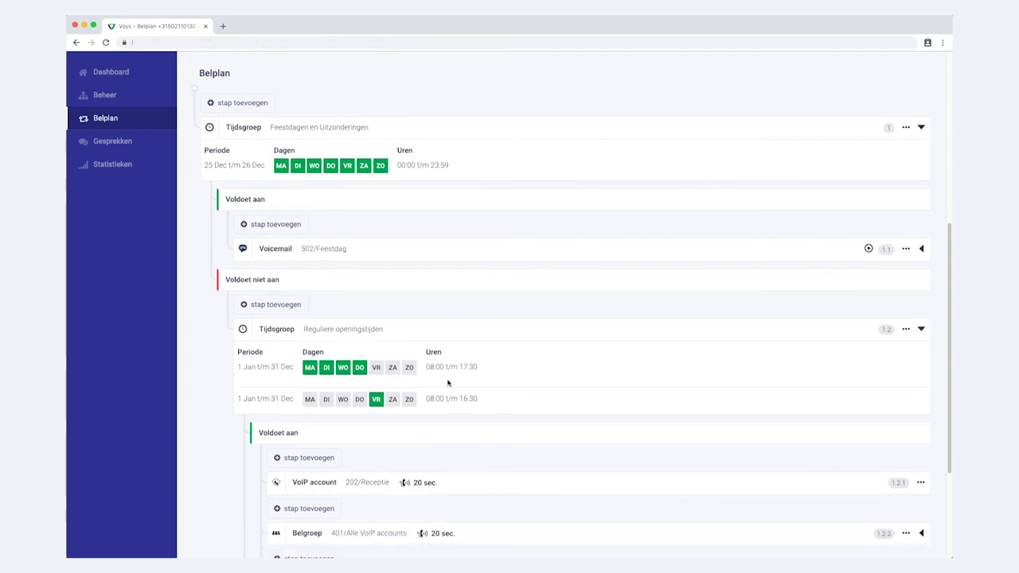
pyautogui.scroll(-1, 449, 381)
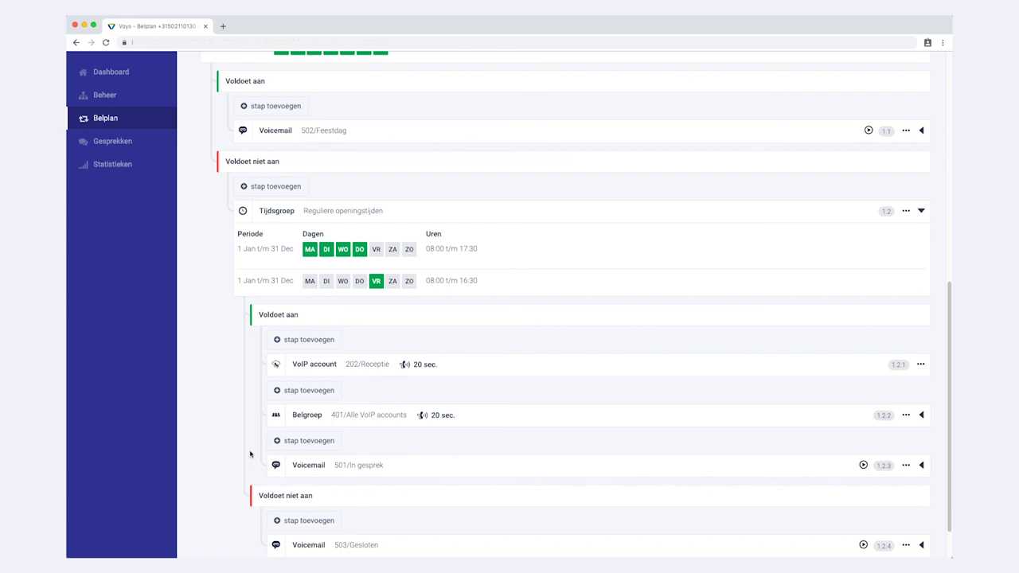
pyautogui.scroll(-1, 253, 454)
pyautogui.scroll(-1, 253, 453)
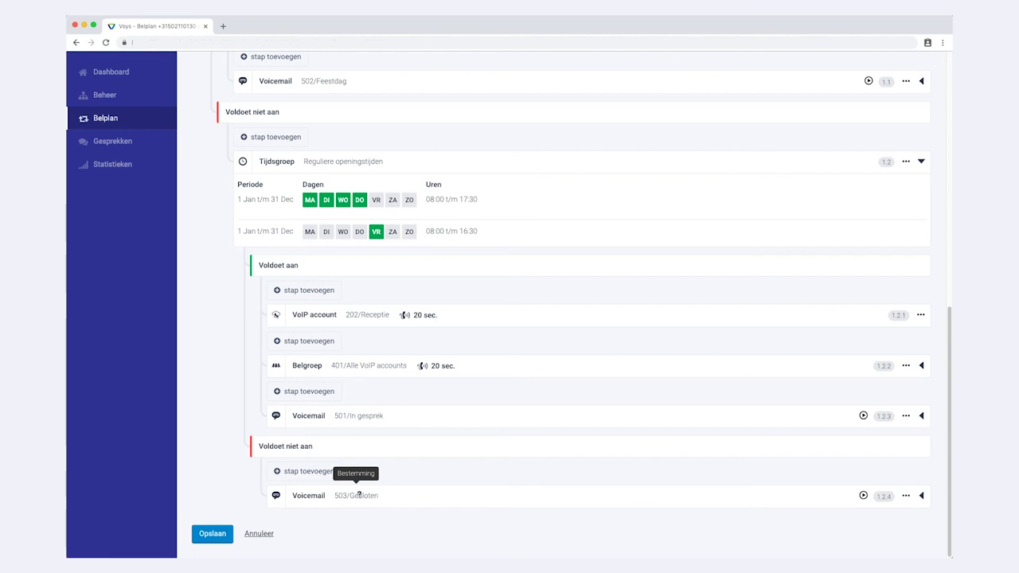
# - Save the completed call plan for the main number
pyautogui.click(221, 536)
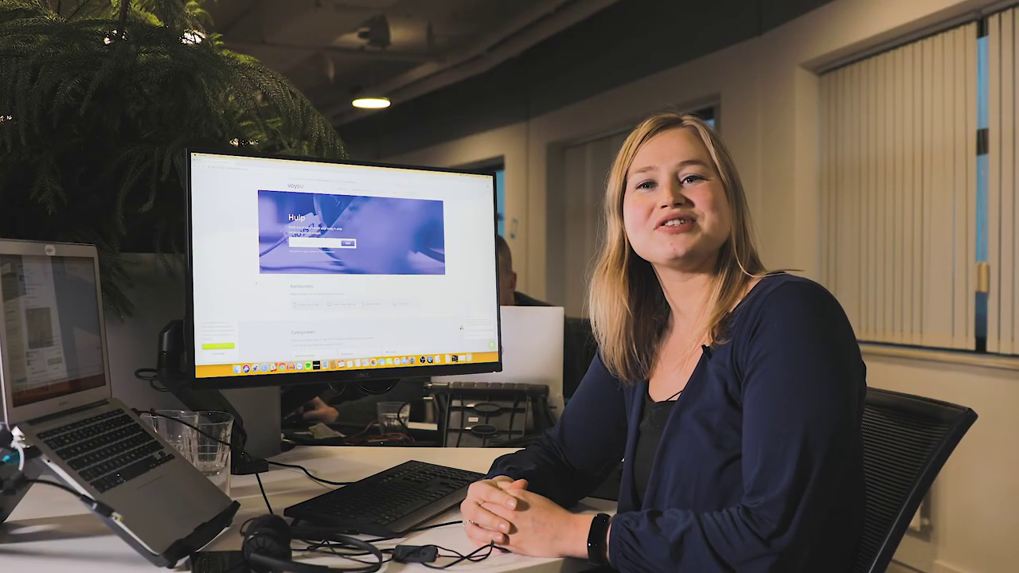